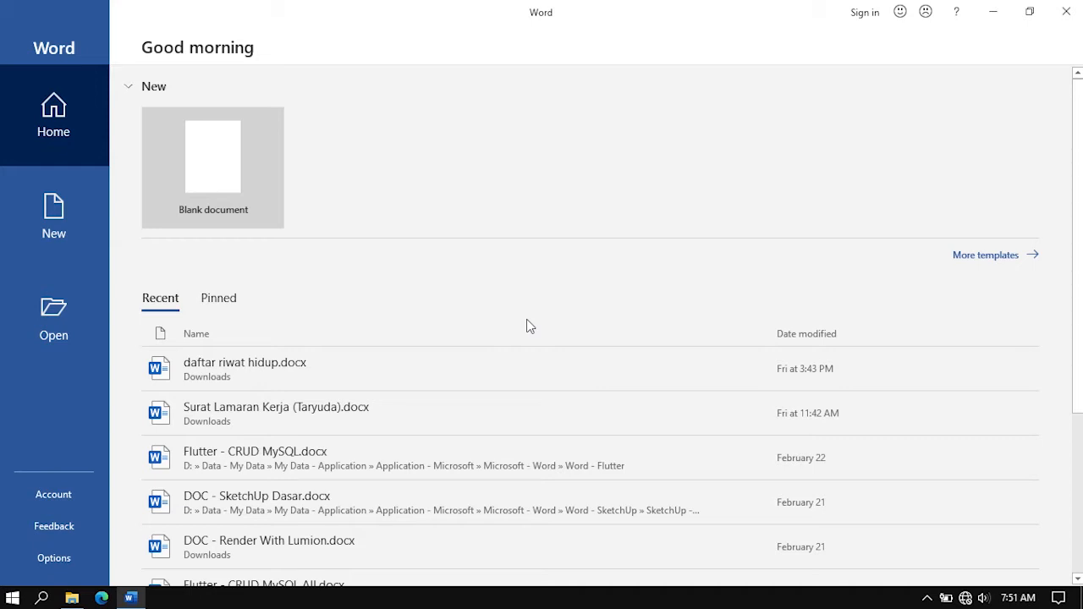
# Create a blank document and enter 'Contoh' as its first line.
pyautogui.click(230, 159)
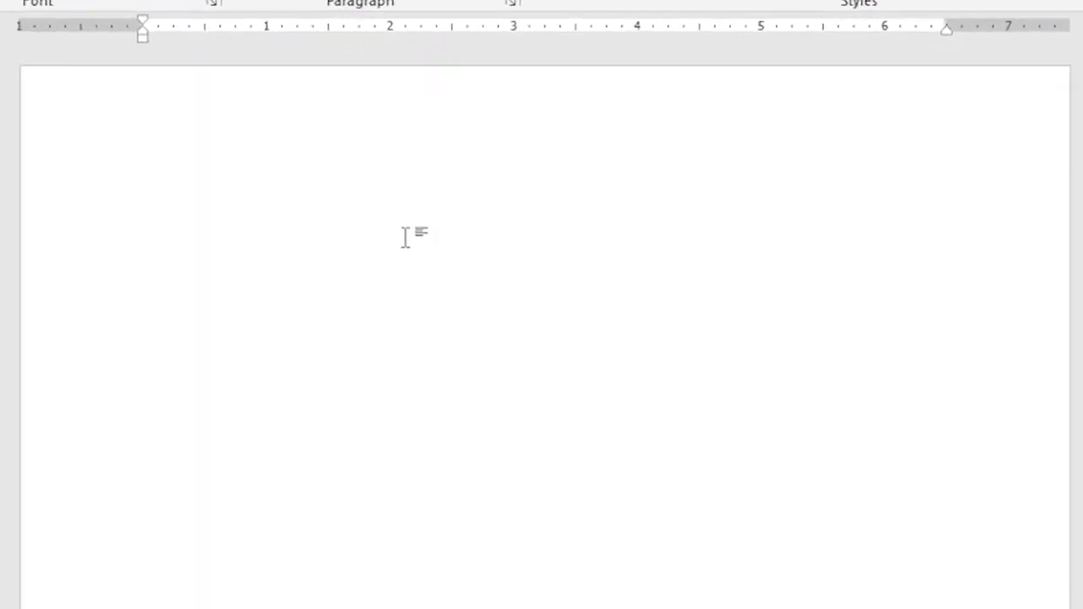
pyautogui.write('Contoh')
pyautogui.press('Return')
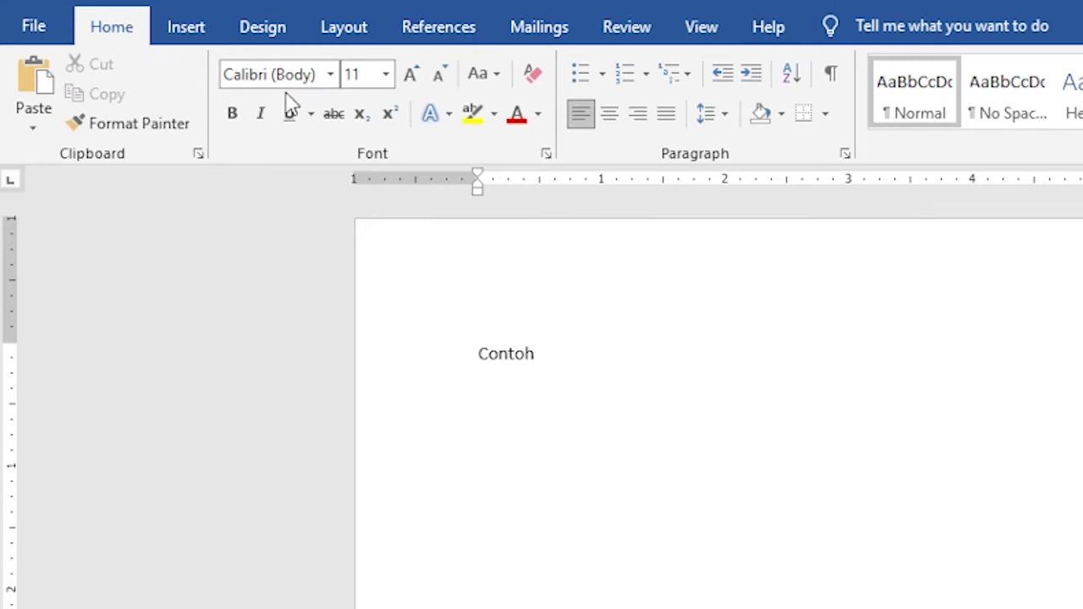
# Add a second line reading 'Contoh' in the Adobe Gothic Std B font.
pyautogui.click(329, 74)
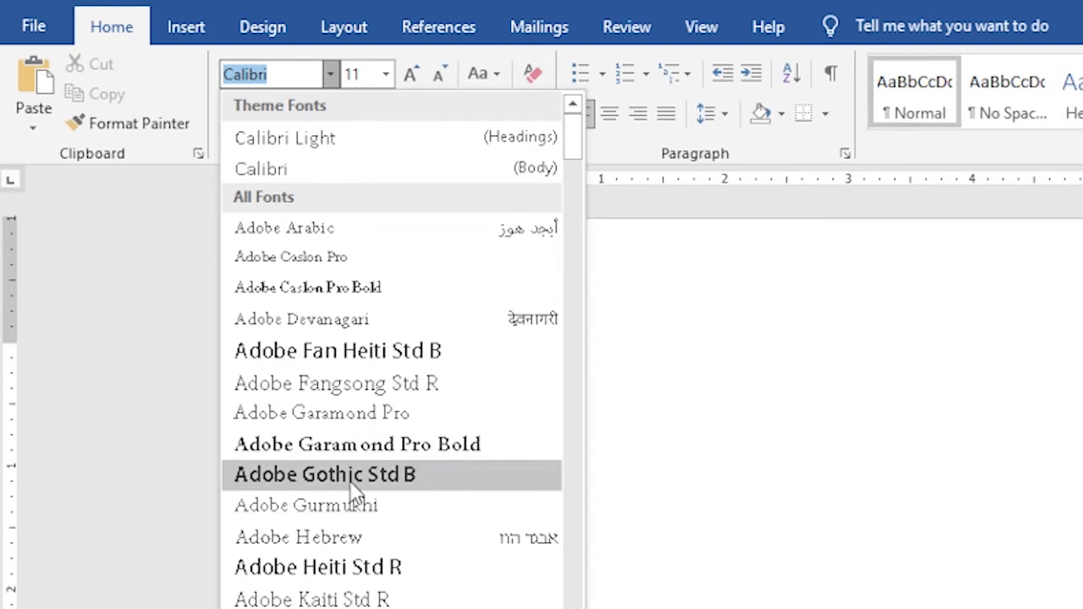
pyautogui.click(414, 478)
pyautogui.write('Contoh')
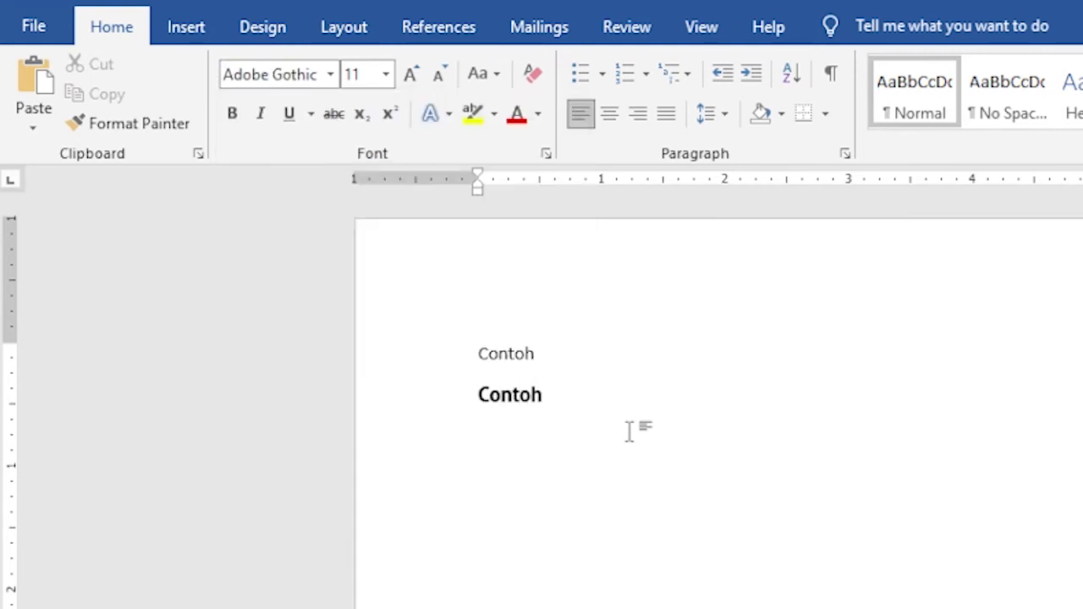
# Add a third line reading 'Contoh' in the Blackoak Std font.
pyautogui.click(330, 74)
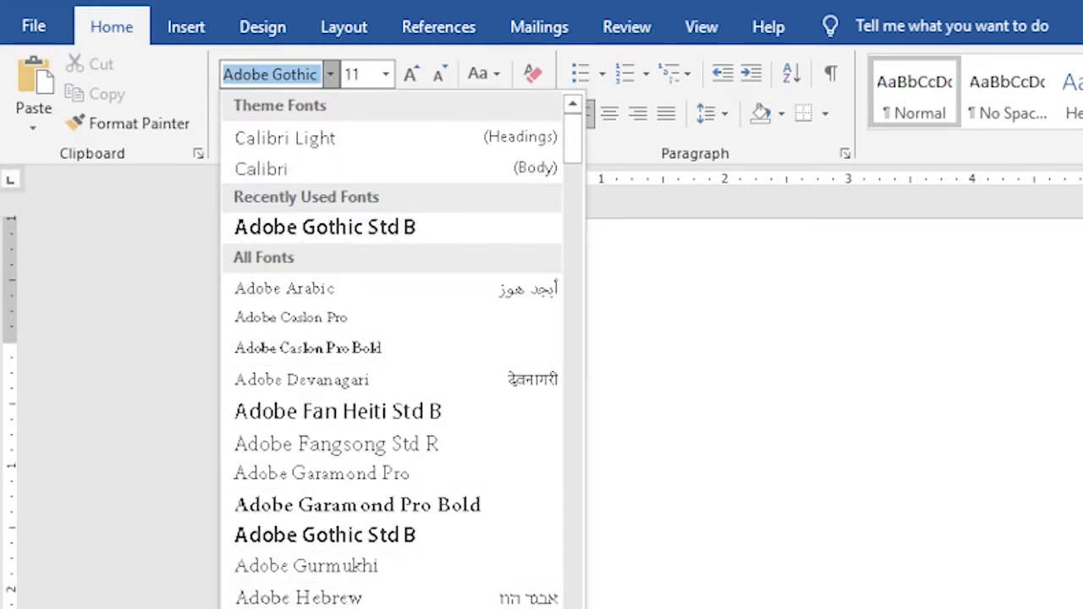
pyautogui.scroll(-10, 381, 483)
pyautogui.click(382, 475)
pyautogui.write('Contoh')
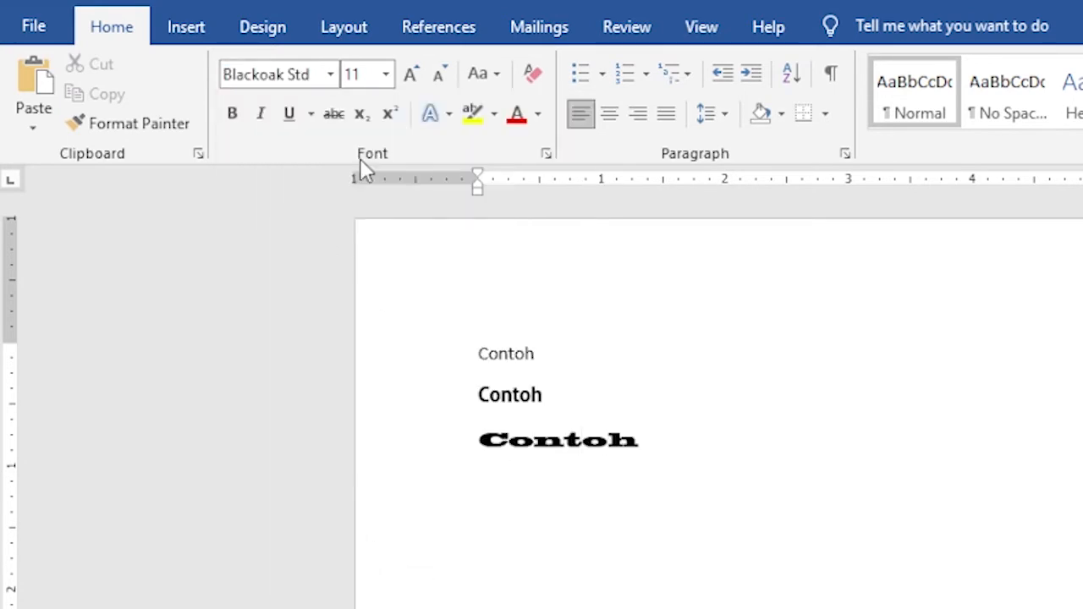
# Add a fourth line reading 'Contoh' in the DFGothic-EB font.
pyautogui.click(329, 74)
pyautogui.scroll(-10, 415, 474)
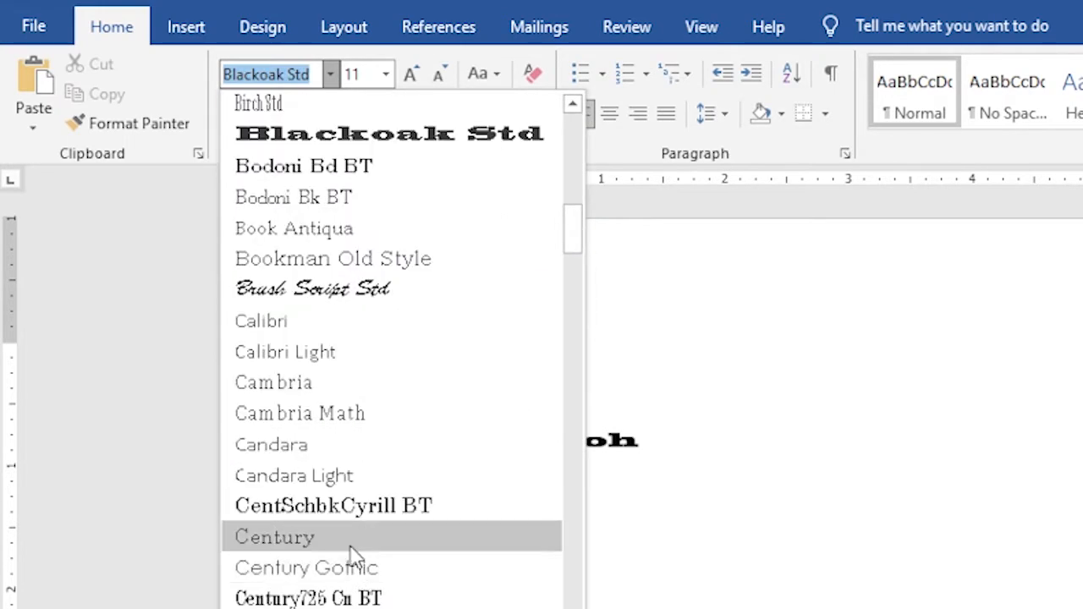
pyautogui.scroll(-10, 355, 558)
pyautogui.click(338, 355)
pyautogui.write('Contoh')
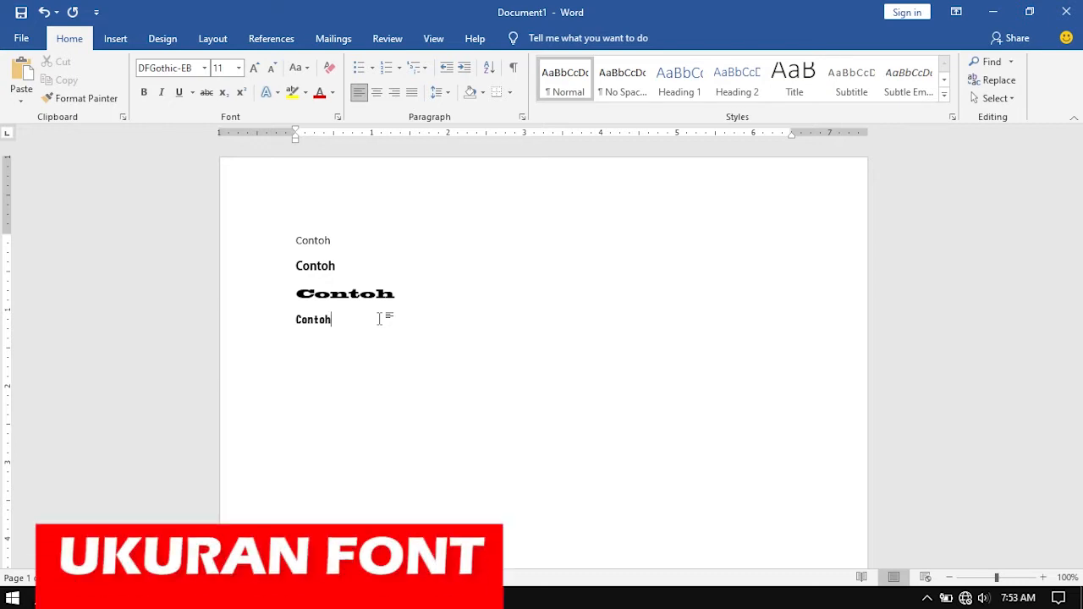
# Examine the font and font size settings of the individual Contoh lines.
pyautogui.click(411, 293)
pyautogui.click(355, 252)
pyautogui.click(352, 266)
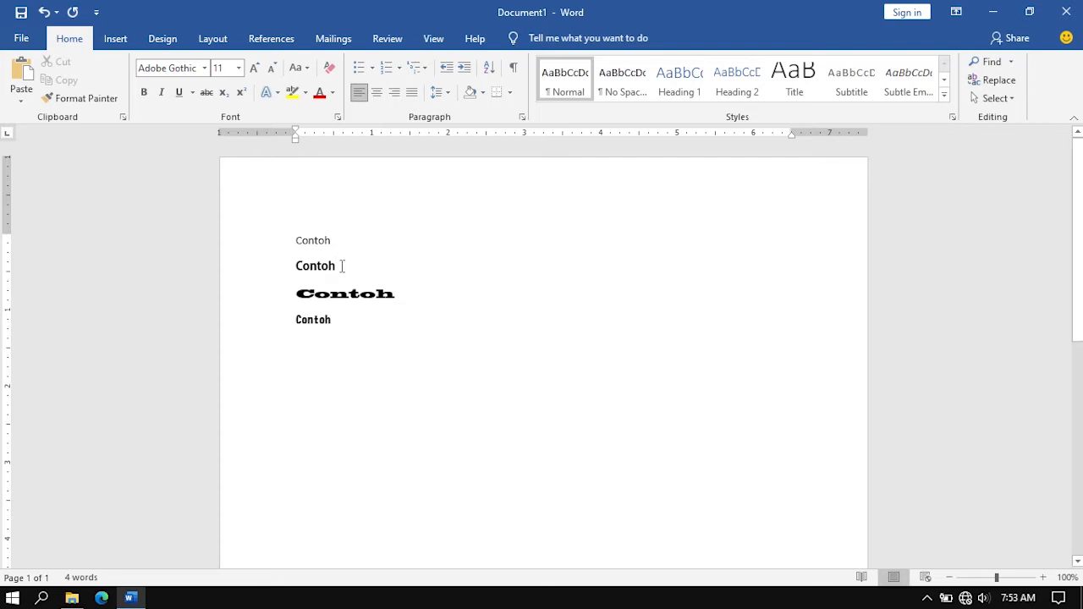
pyautogui.moveTo(353, 320); pyautogui.dragTo(295, 229)
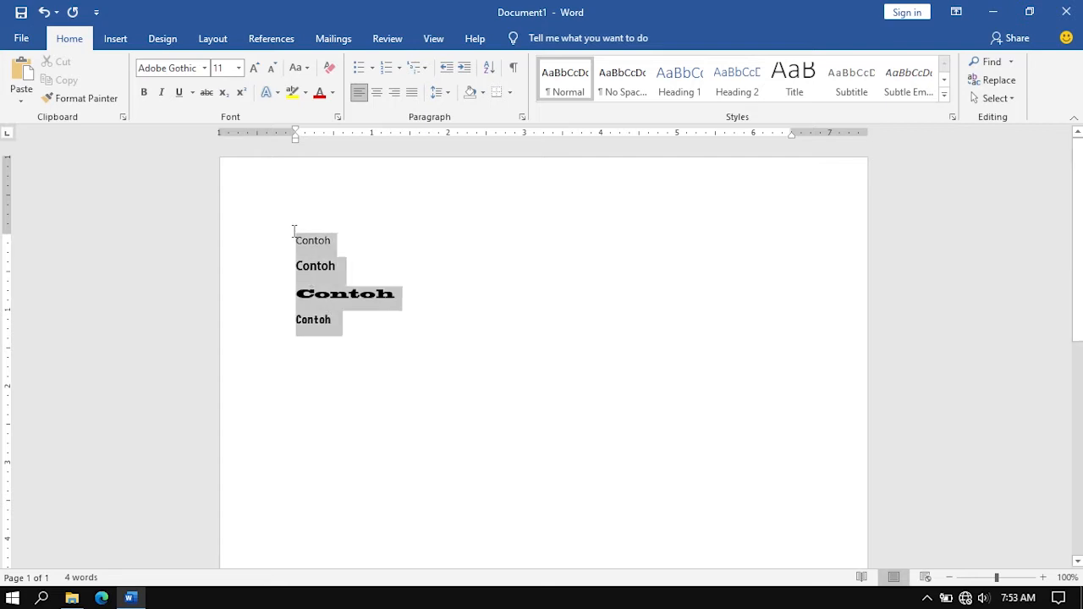
pyautogui.click(346, 247)
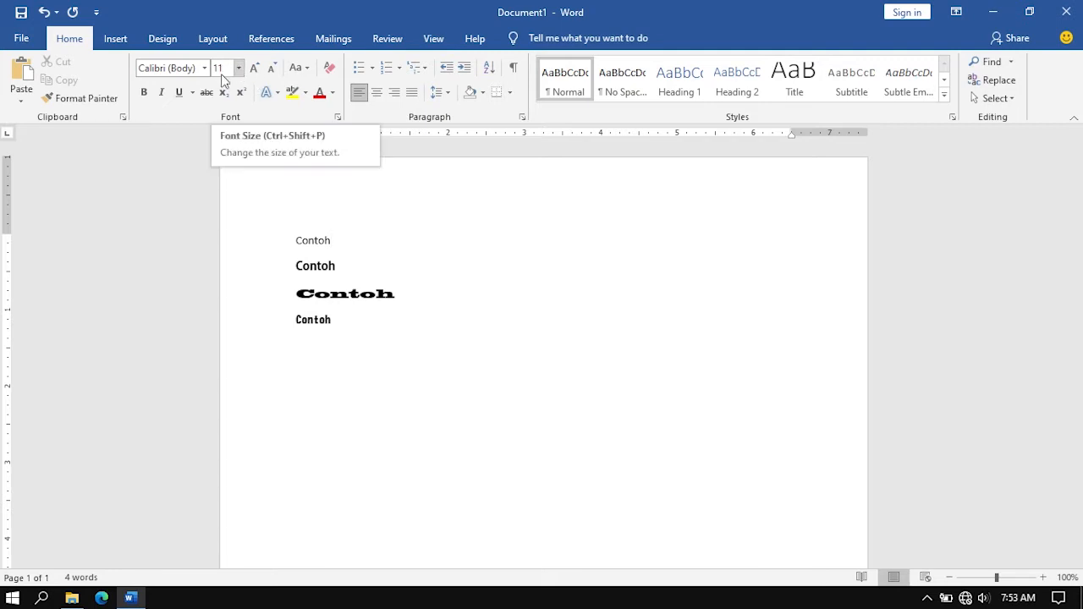
pyautogui.click(400, 294)
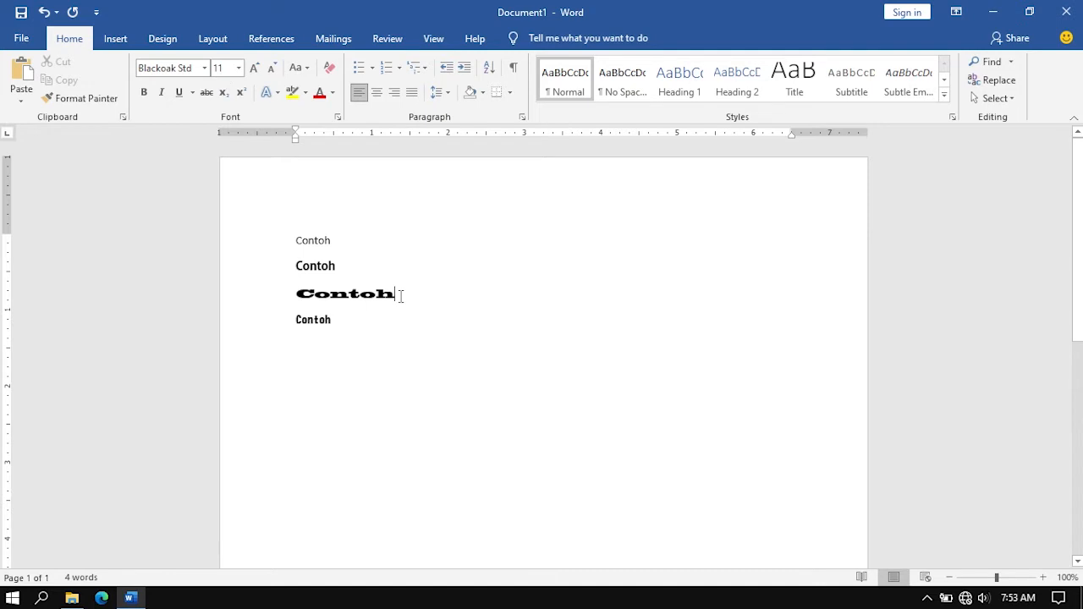
pyautogui.moveTo(401, 295); pyautogui.dragTo(314, 296)
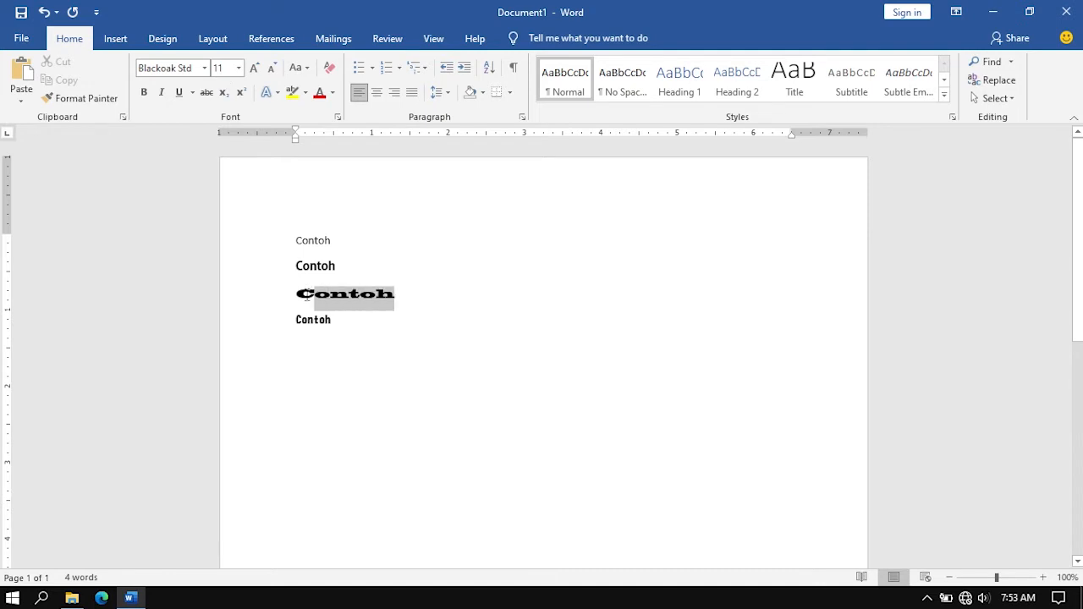
pyautogui.click(368, 303)
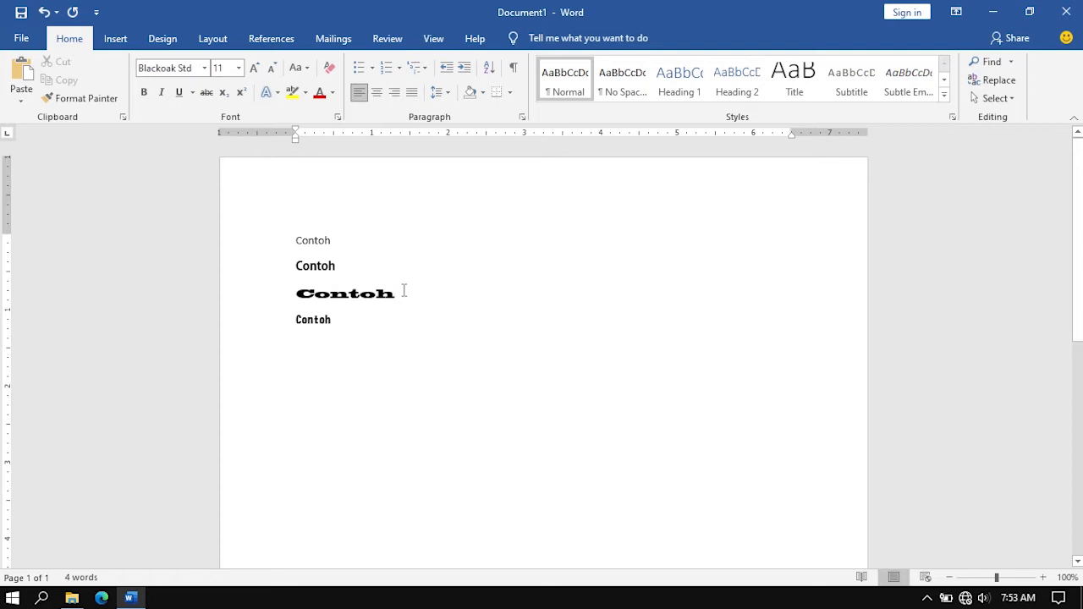
# Set the first Contoh line's font size to 24 and raise it to the custom size 100.
pyautogui.moveTo(337, 243); pyautogui.dragTo(382, 232)
pyautogui.click(373, 248)
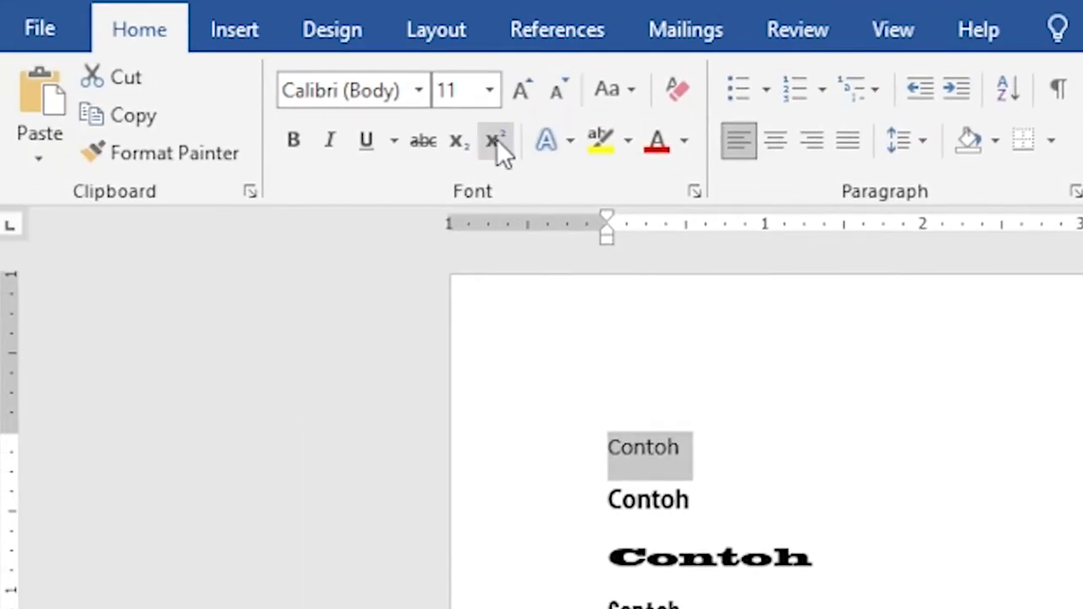
pyautogui.click(491, 90)
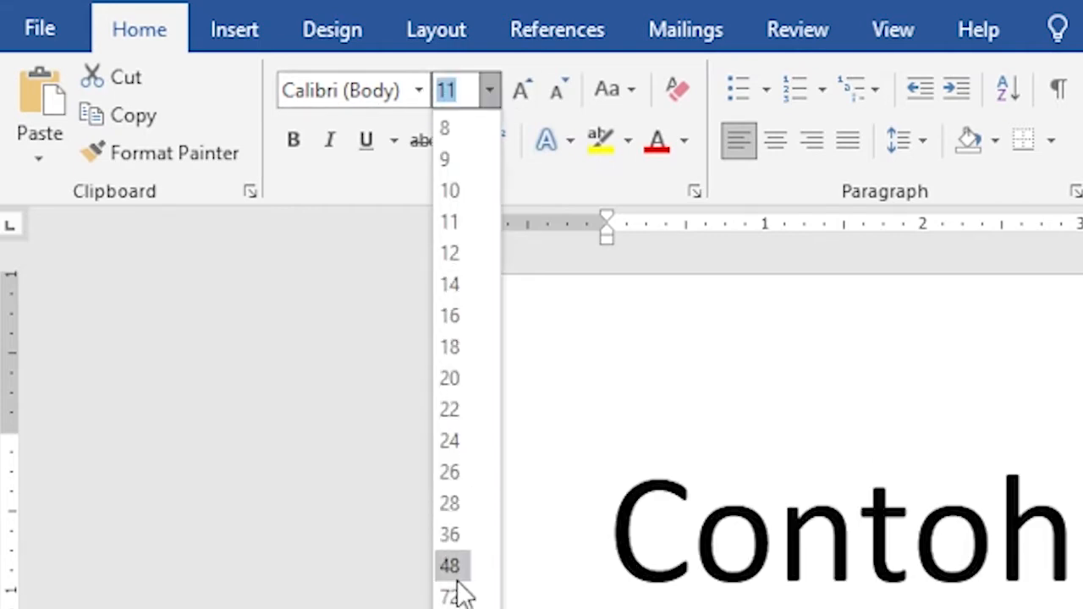
pyautogui.click(450, 441)
pyautogui.click(465, 89)
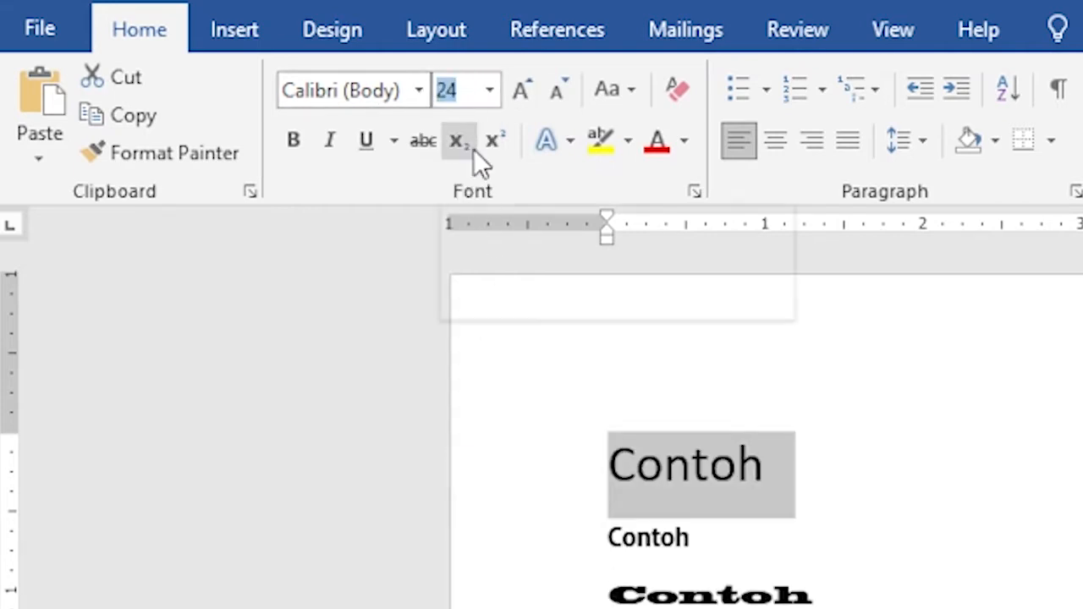
pyautogui.write('100')
pyautogui.press('Return')
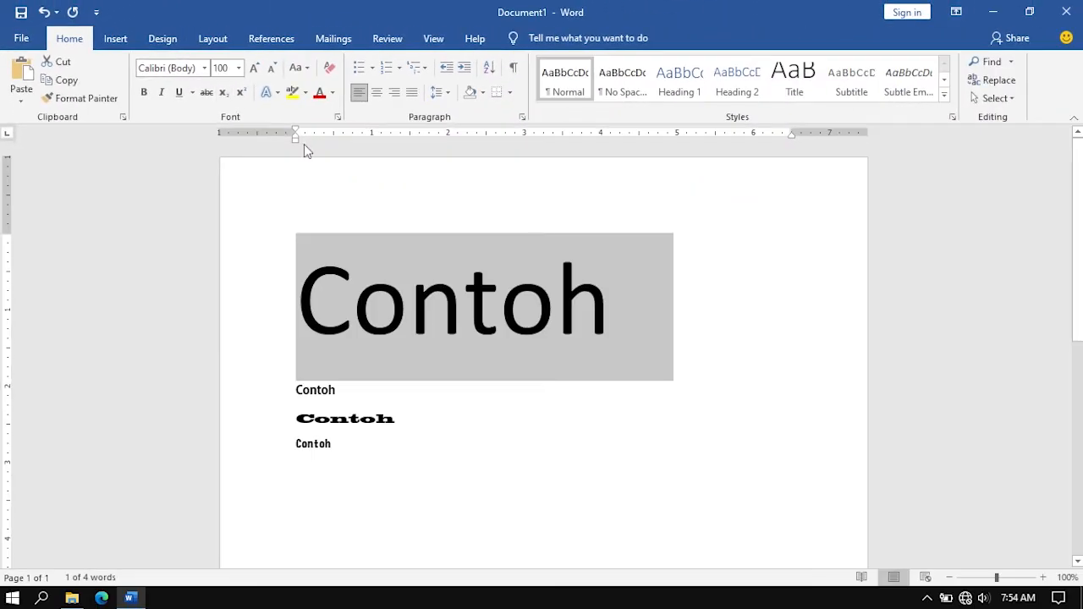
pyautogui.click(595, 329)
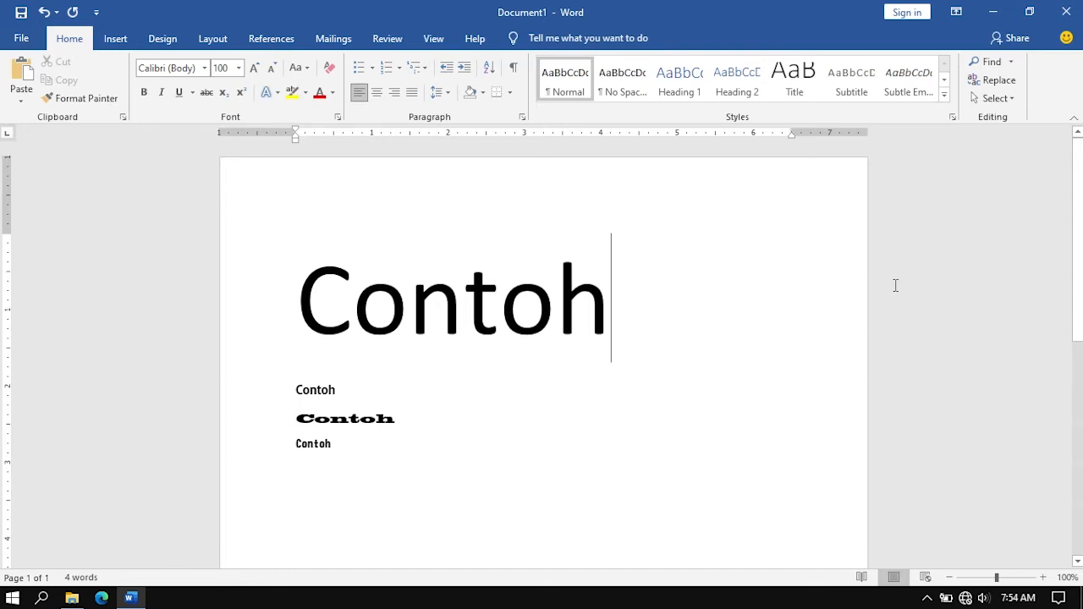
# Open the custom margins in Page Setup and go through the top, left, bottom and right margin values.
pyautogui.scroll(-6, 720, 240)
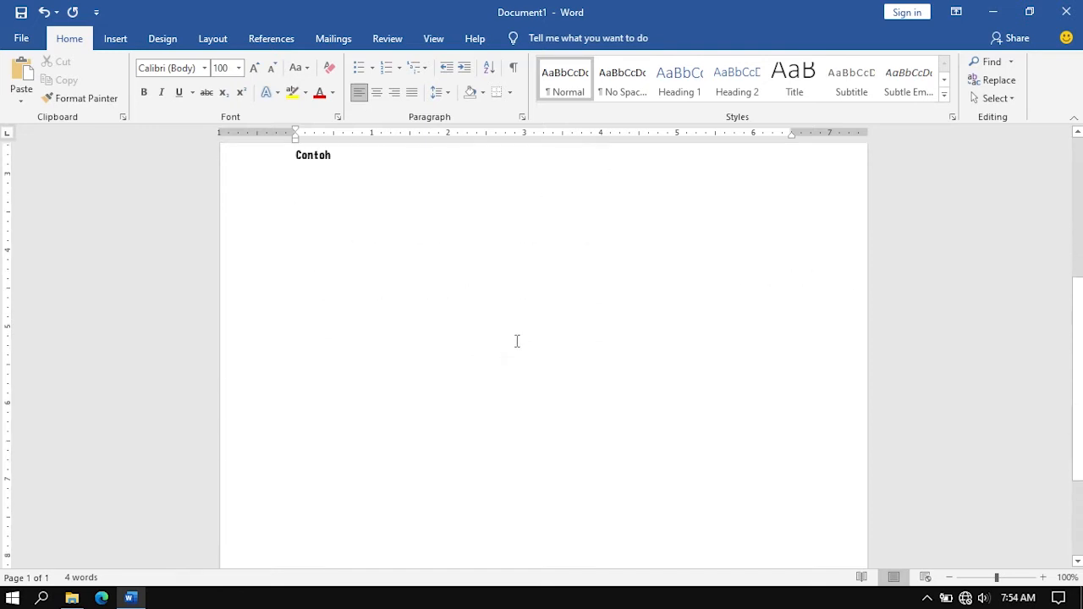
pyautogui.scroll(6, 512, 343)
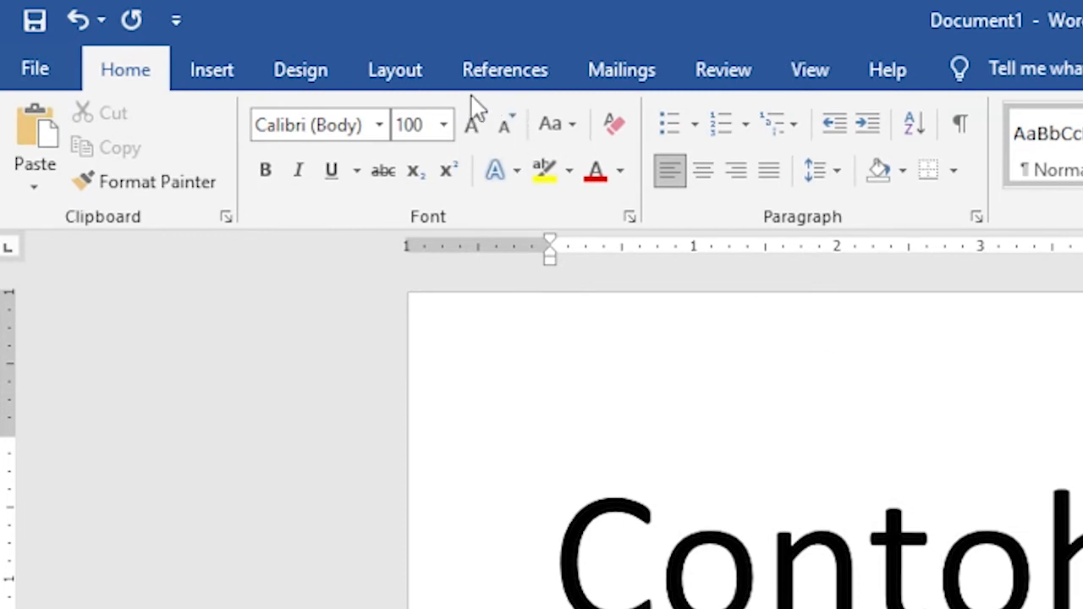
pyautogui.click(412, 75)
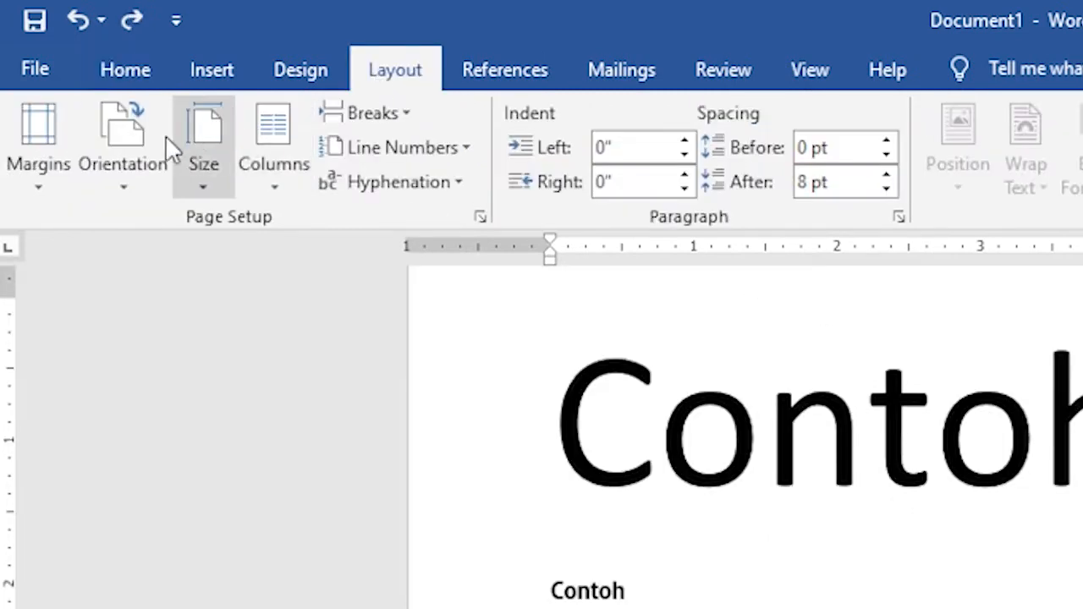
pyautogui.click(36, 161)
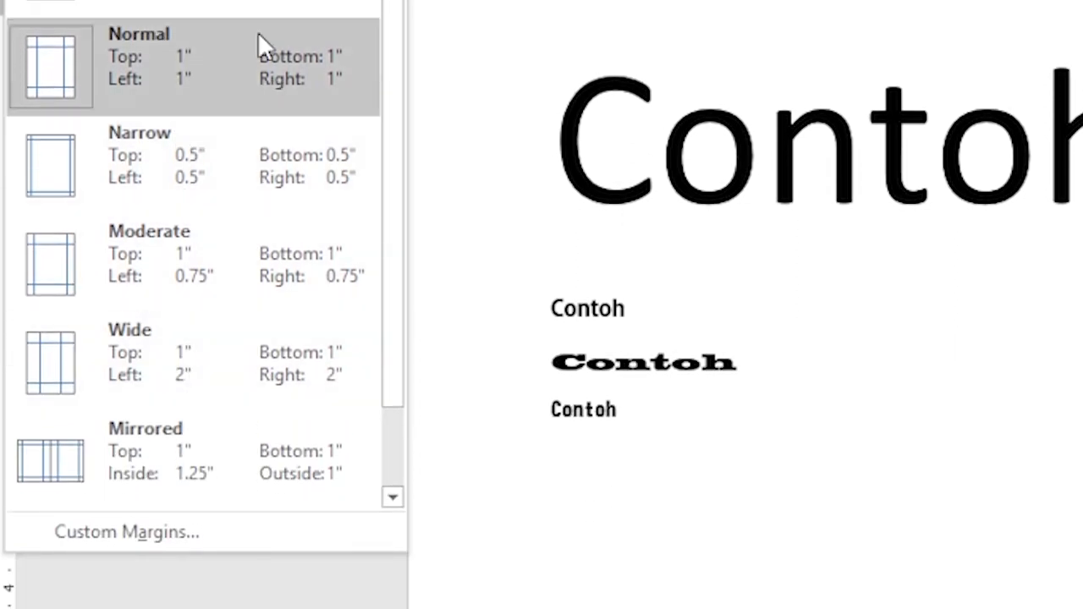
pyautogui.scroll(-1, 254, 338)
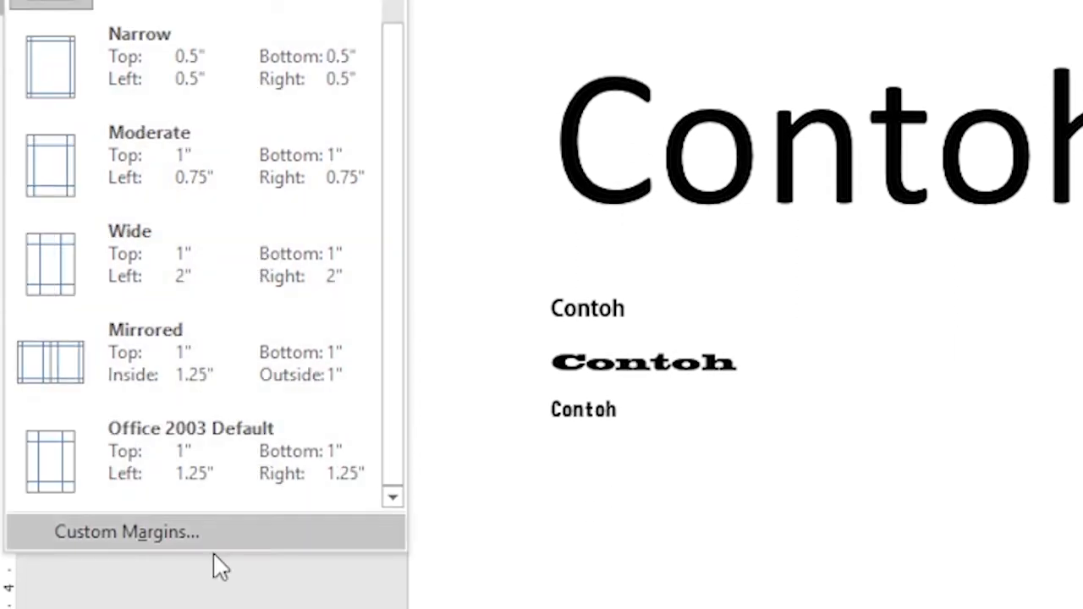
pyautogui.click(84, 534)
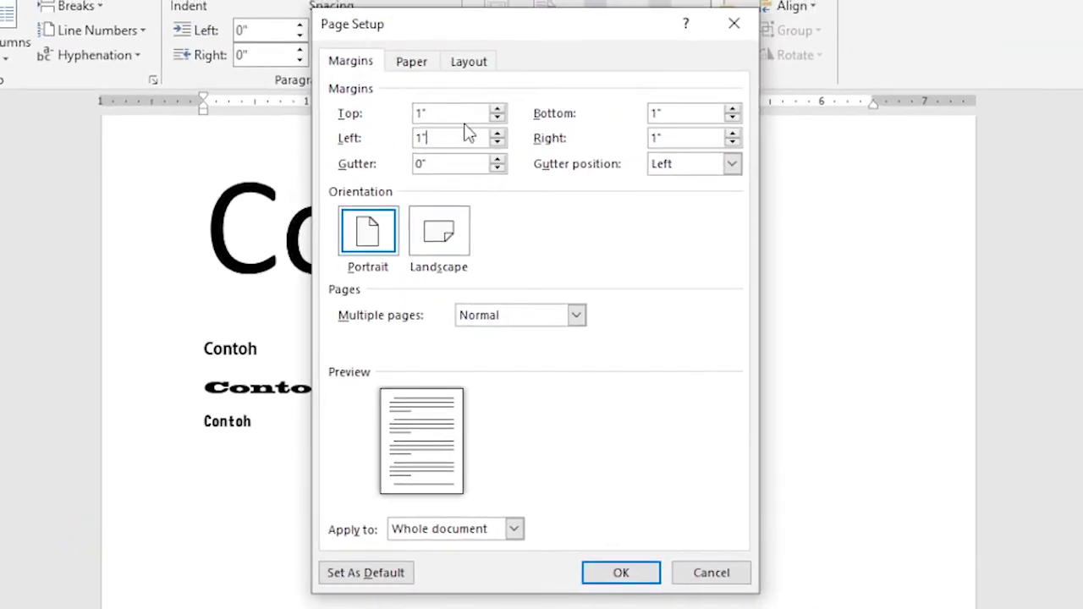
pyautogui.click(357, 63)
pyautogui.click(454, 115)
pyautogui.click(455, 138)
pyautogui.click(695, 116)
pyautogui.click(693, 142)
# Set the document's top margin to 20 cm and apply it.
pyautogui.click(440, 117)
pyautogui.moveTo(441, 117); pyautogui.dragTo(401, 115)
pyautogui.click(430, 115)
pyautogui.moveTo(436, 116); pyautogui.dragTo(413, 116)
pyautogui.write('20 cm')
pyautogui.click(618, 578)
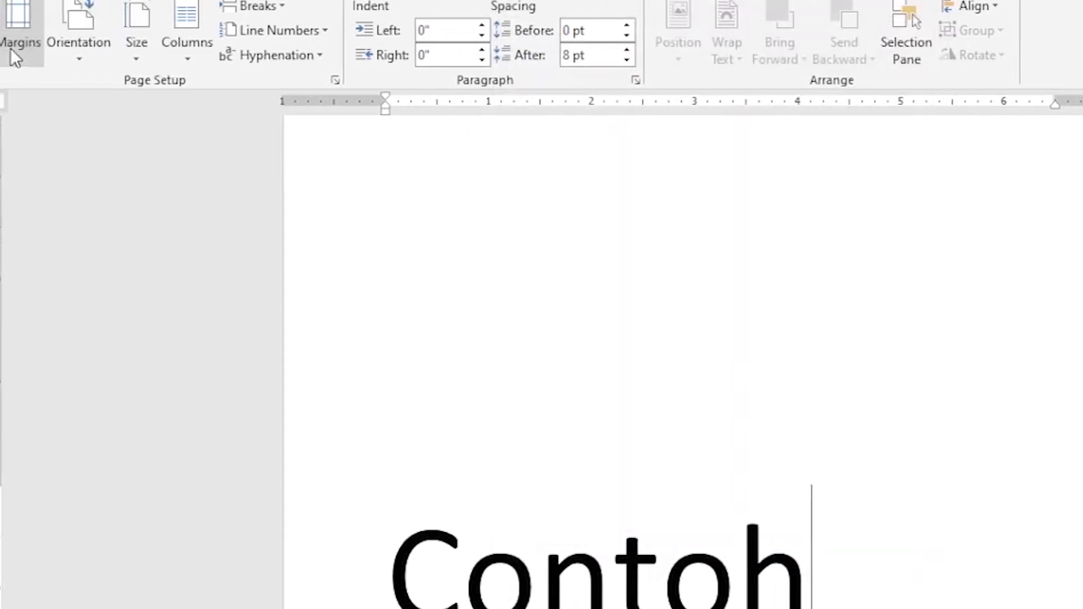
# Set the document's top, left, bottom and right margins to 4 cm each in the custom margins and apply them.
pyautogui.click(10, 42)
pyautogui.click(176, 521)
pyautogui.click(644, 111)
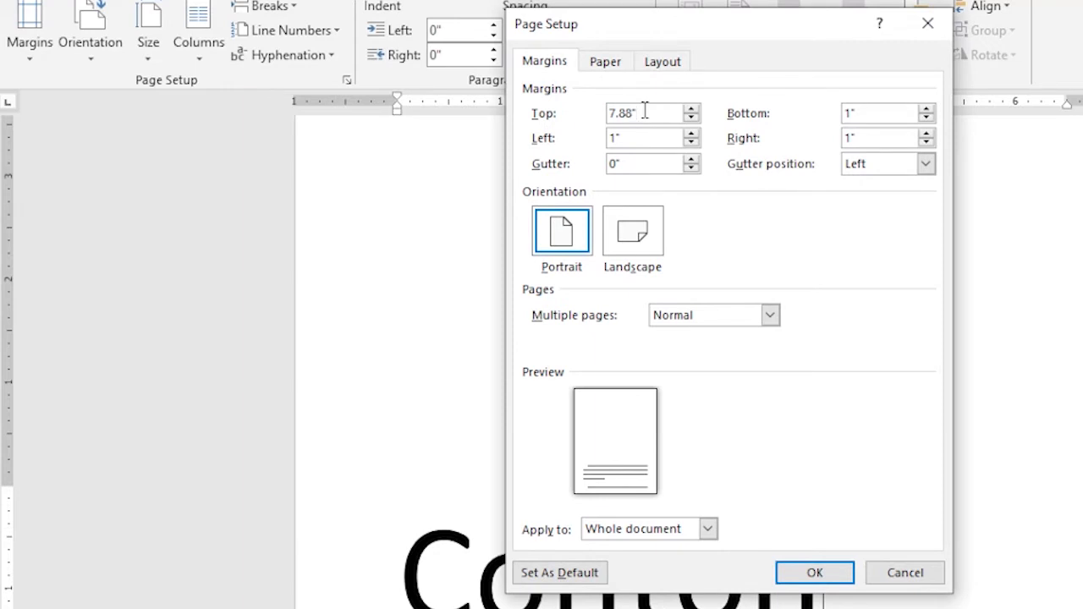
pyautogui.moveTo(645, 111); pyautogui.dragTo(601, 119)
pyautogui.write('4 cm')
pyautogui.moveTo(644, 138); pyautogui.dragTo(604, 145)
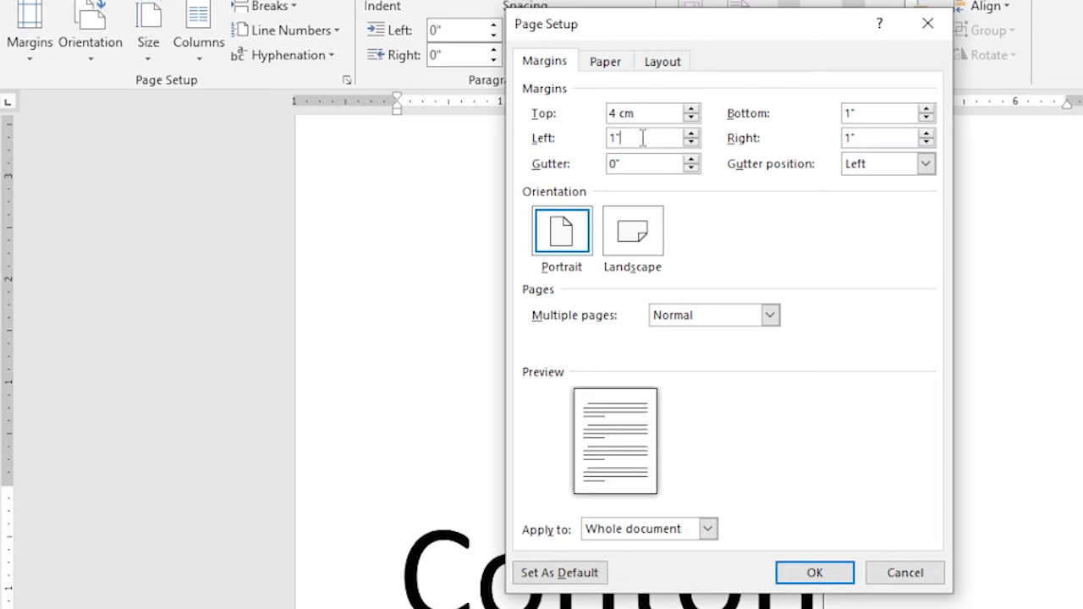
pyautogui.write('4cm')
pyautogui.moveTo(880, 113); pyautogui.dragTo(839, 120)
pyautogui.write('4 cm')
pyautogui.click(817, 574)
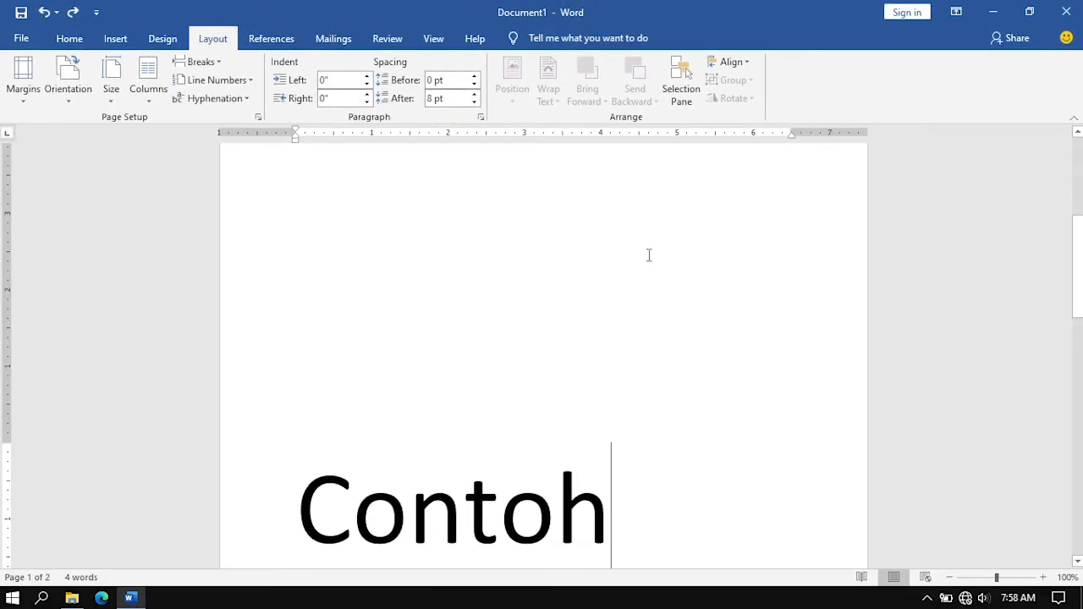
pyautogui.scroll(-5, 649, 255)
pyautogui.scroll(-5, 649, 255)
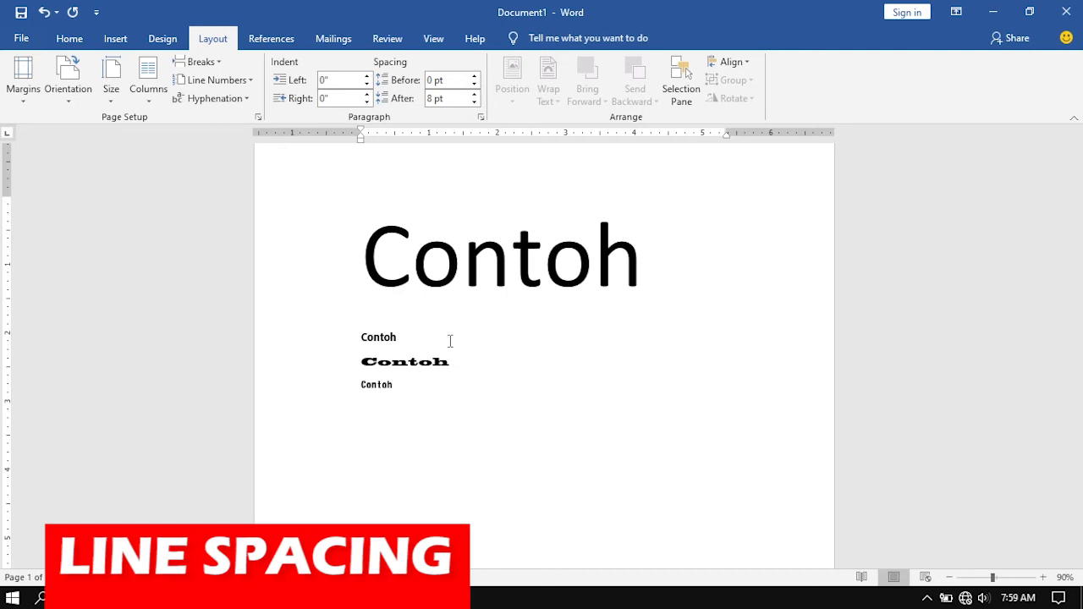
# Add four Calibri lines below the last Contoh line: 'Mxksmxkskxmsjnxs xhsshxhnshxnsnxhsxn', 'Xnsxnsjnxjsnxjsnjxnsnxjsnx', 'Snxjsnx' and 'mjsmxj'.
pyautogui.click(69, 38)
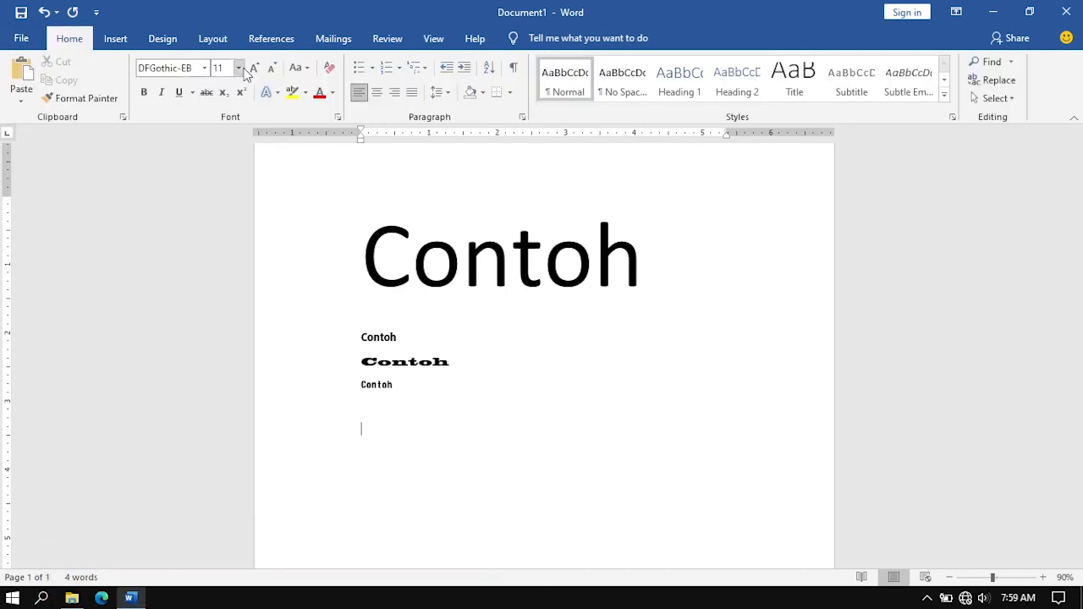
pyautogui.click(430, 397)
pyautogui.click(204, 67)
pyautogui.click(194, 126)
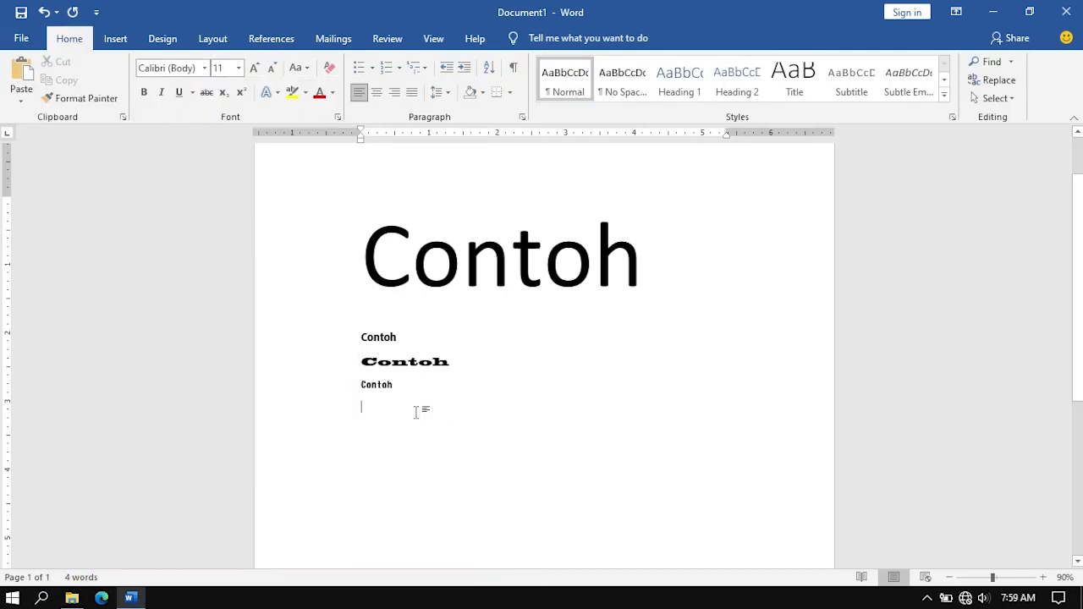
pyautogui.write('mxksmxkskxmsjnxs xhsshxhnshxnsnxhsxn xnsxnsjnxjsnjxnsnxjsnx snxjsnx mjsmxj')
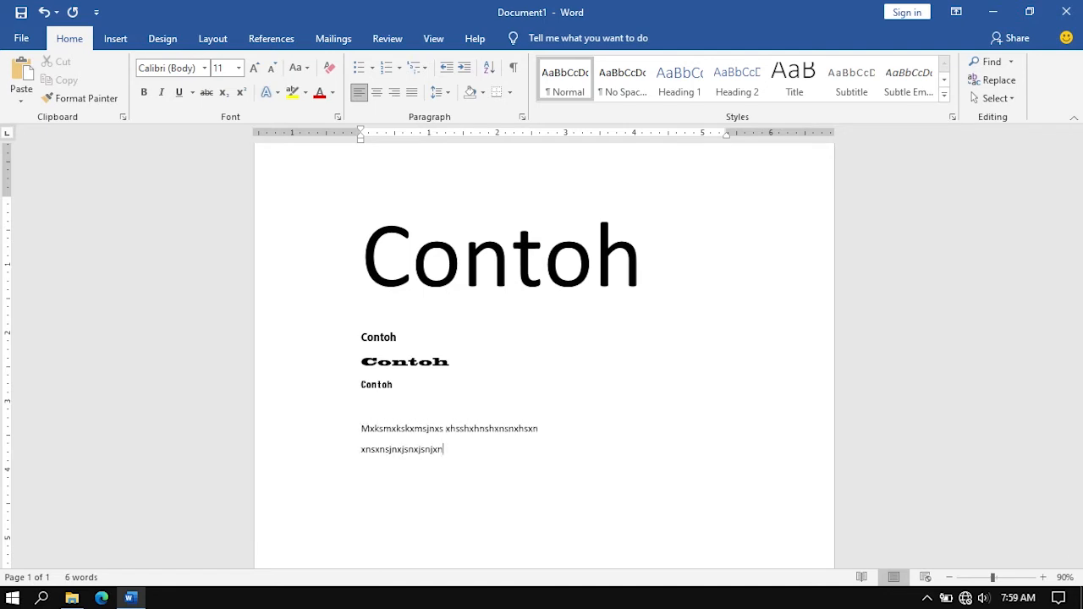
# Increase the line spacing of the four lines below the last Contoh line with one of the line spacing presets.
pyautogui.scroll(-2, 452, 380)
pyautogui.keyDown('ctrl'); pyautogui.scroll(2, 401, 374); pyautogui.keyUp('ctrl')
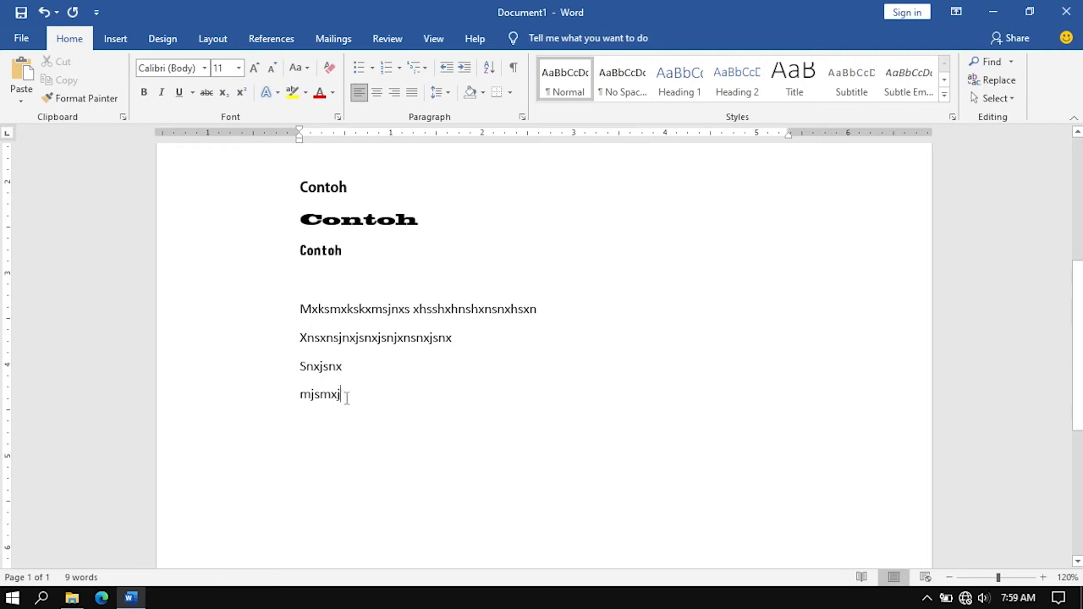
pyautogui.moveTo(351, 399); pyautogui.dragTo(300, 311)
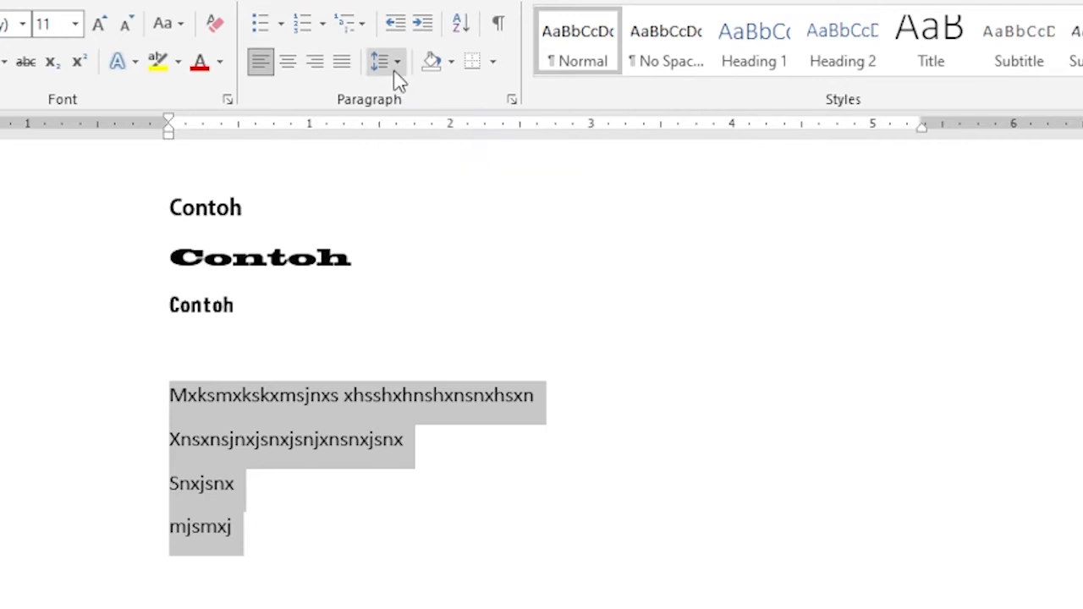
pyautogui.click(396, 71)
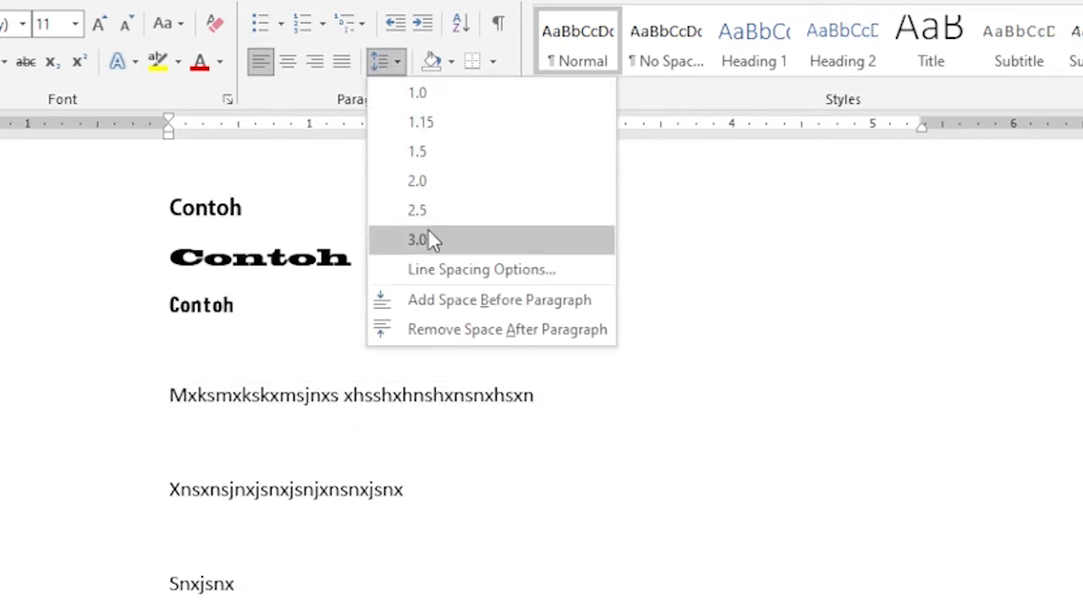
pyautogui.click(434, 127)
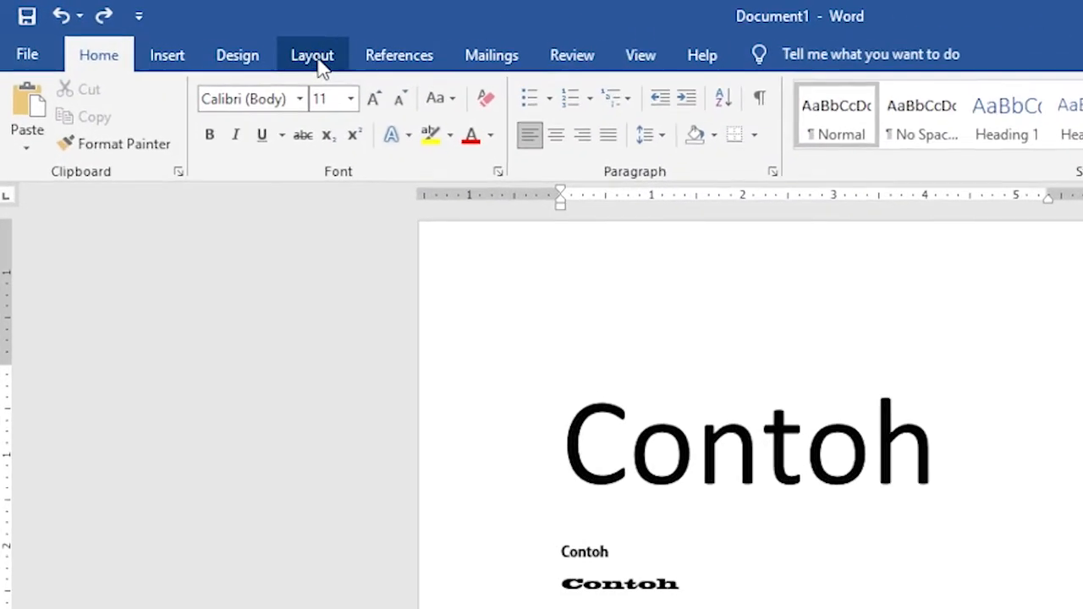
# Set the document's paper size to A4 210 x 297 mm.
pyautogui.click(212, 38)
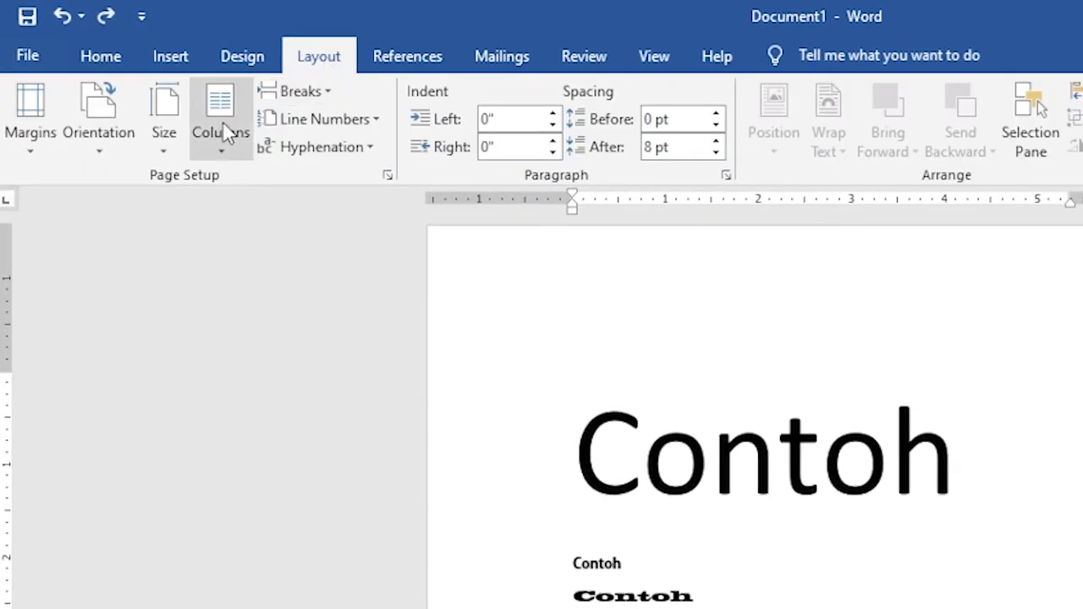
pyautogui.click(160, 159)
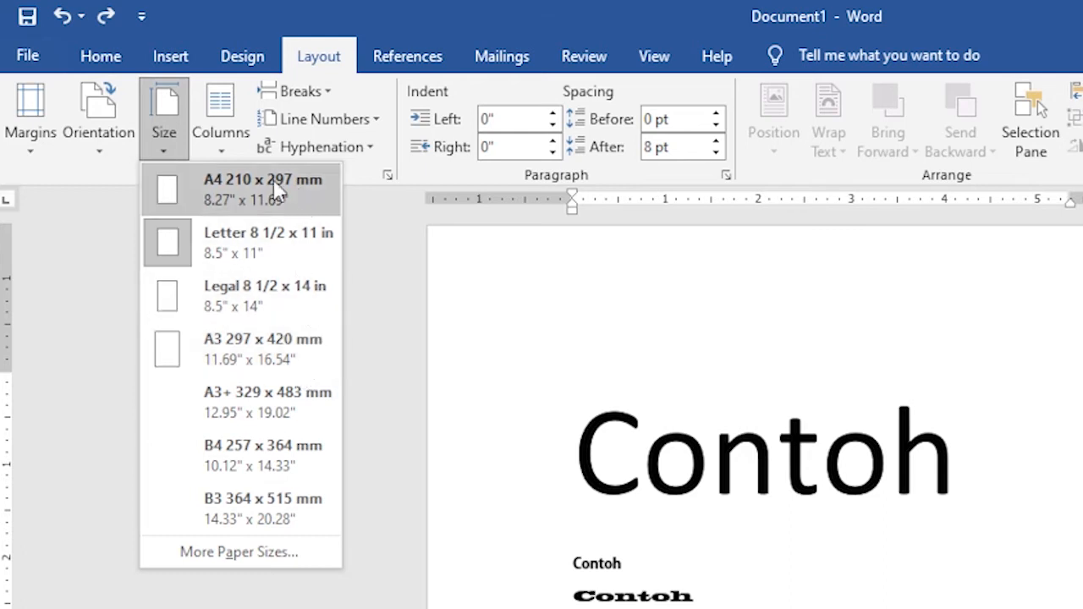
pyautogui.click(212, 188)
pyautogui.click(173, 145)
pyautogui.click(254, 395)
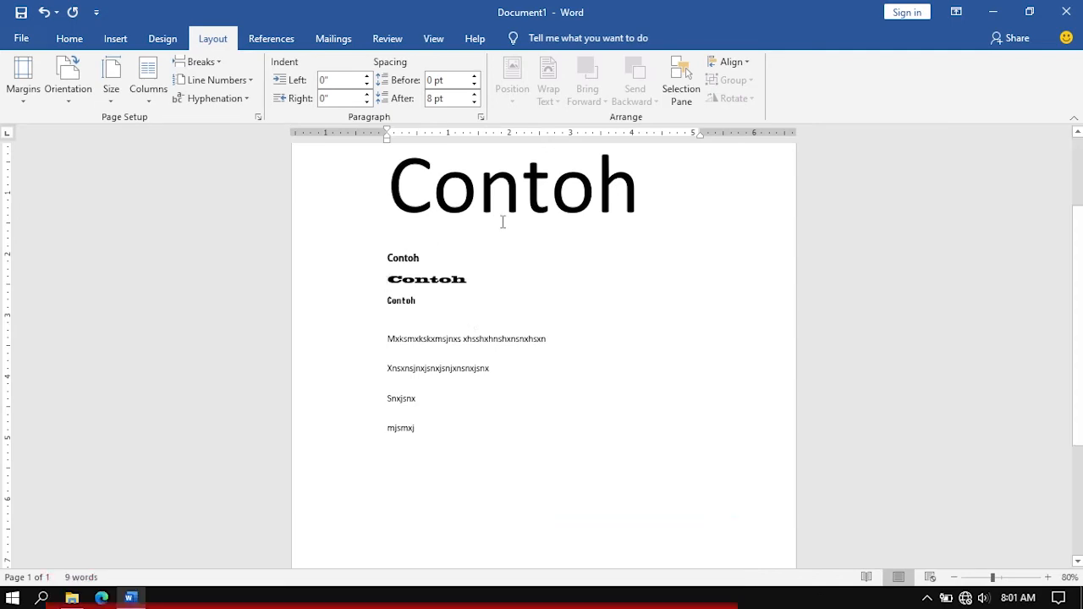
pyautogui.scroll(1, 503, 223)
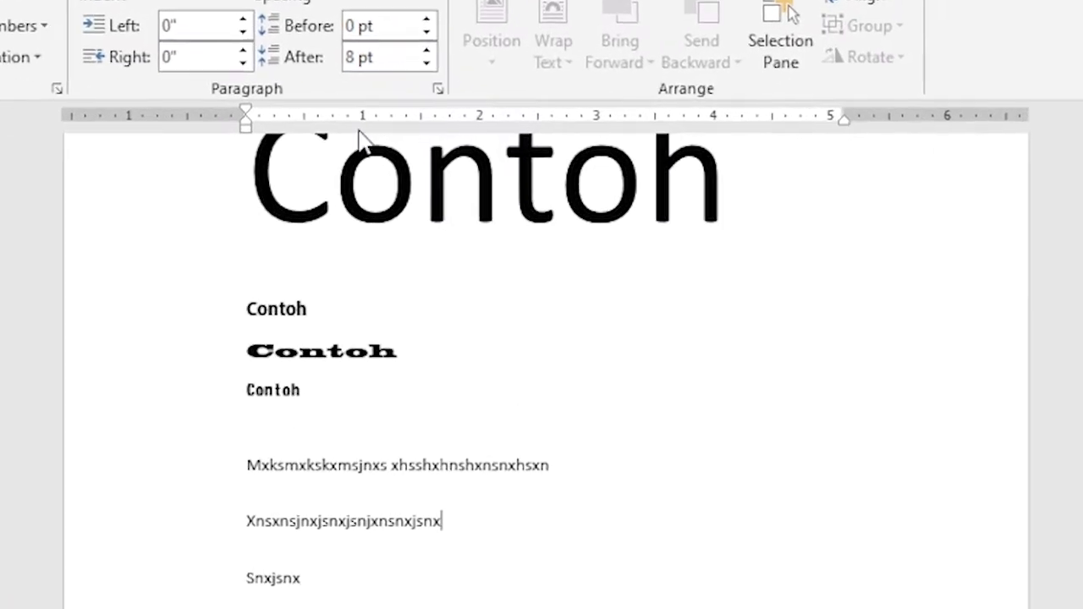
pyautogui.scroll(2, 486, 189)
pyautogui.moveTo(300, 520); pyautogui.dragTo(208, 270)
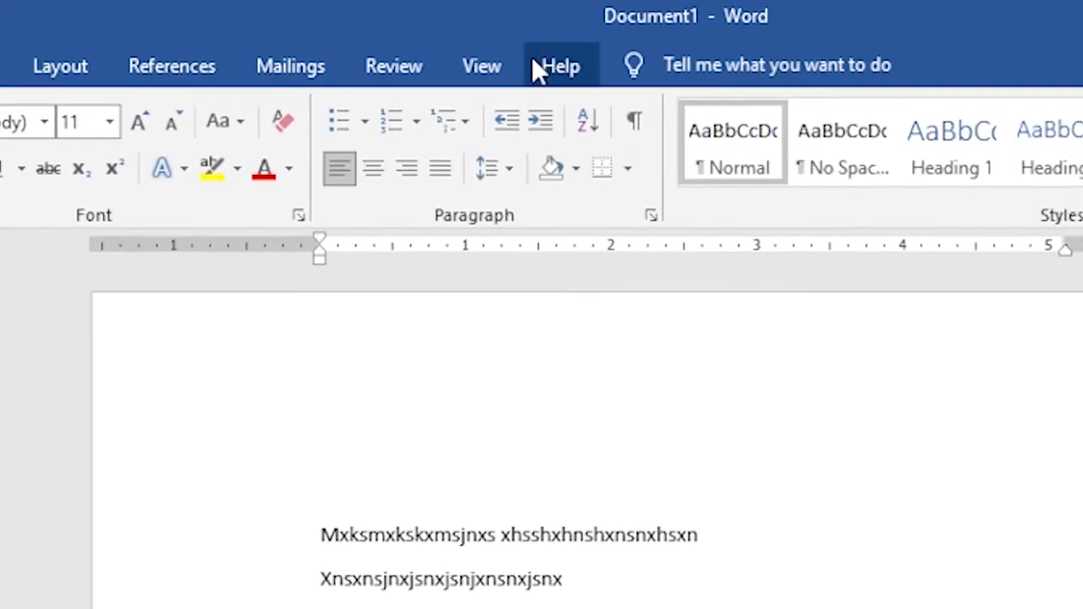
# Turn the ruler display off and back on.
pyautogui.click(433, 38)
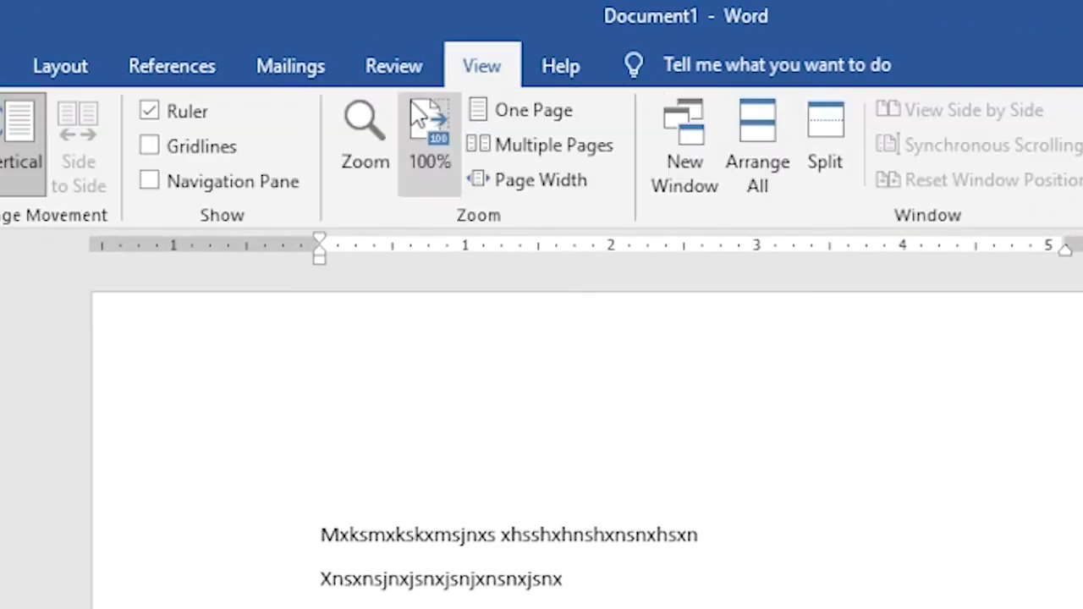
pyautogui.click(158, 111)
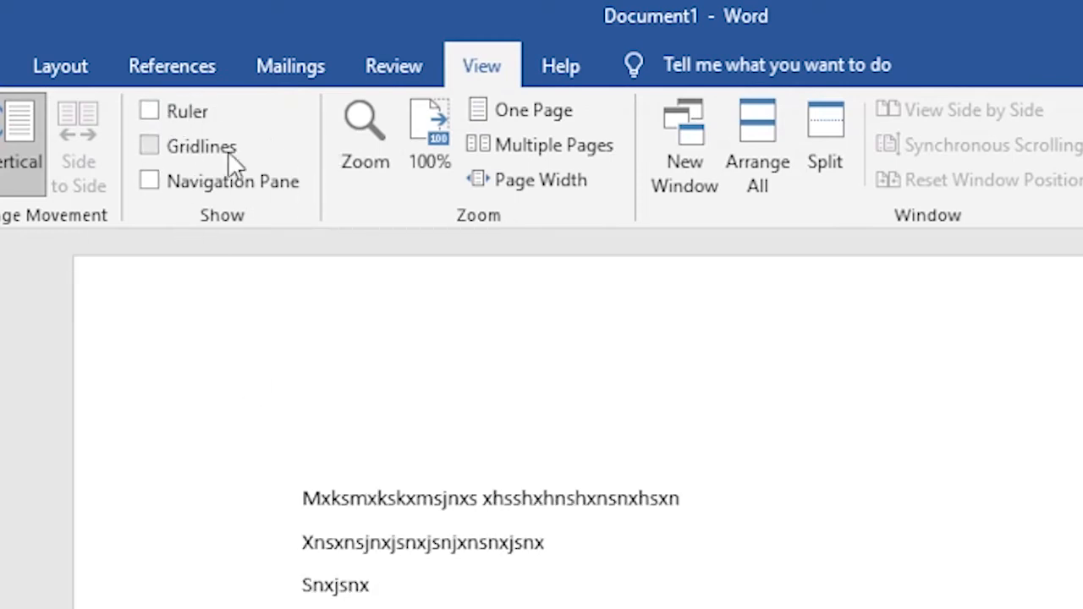
pyautogui.click(156, 111)
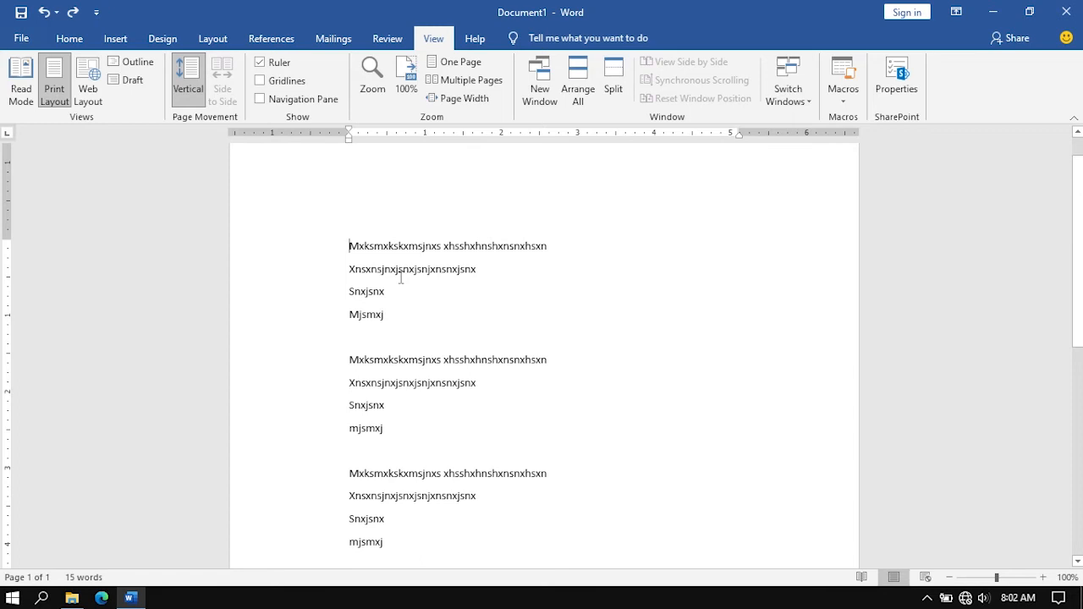
# Try to indent each of the first block's four lines by one tab, and undo the indents.
pyautogui.press('Tab')
pyautogui.click(351, 268)
pyautogui.press('Tab')
pyautogui.click(351, 292)
pyautogui.press('Tab')
pyautogui.click(351, 314)
pyautogui.press('Tab')
pyautogui.hotkey('ctrl', 'z')
pyautogui.hotkey('ctrl', 'z')
pyautogui.hotkey('ctrl', 'z')
pyautogui.hotkey('ctrl', 'z')
# Try to push the first block's first line to the right with repeated tab indents, and undo them all.
pyautogui.press('Tab')
pyautogui.press('Tab')
pyautogui.press('Tab')
pyautogui.press('Tab')
pyautogui.press('Tab')
pyautogui.press('Tab')
pyautogui.press('Tab')
pyautogui.press('Tab')
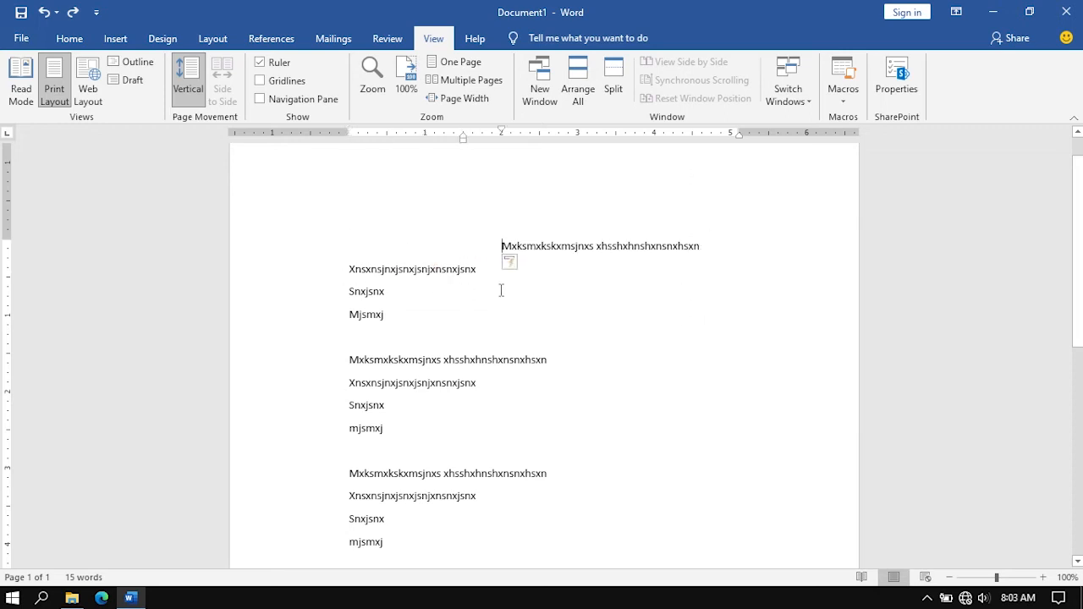
pyautogui.hotkey('ctrl', 'z')
pyautogui.hotkey('ctrl', 'z')
pyautogui.hotkey('ctrl', 'z')
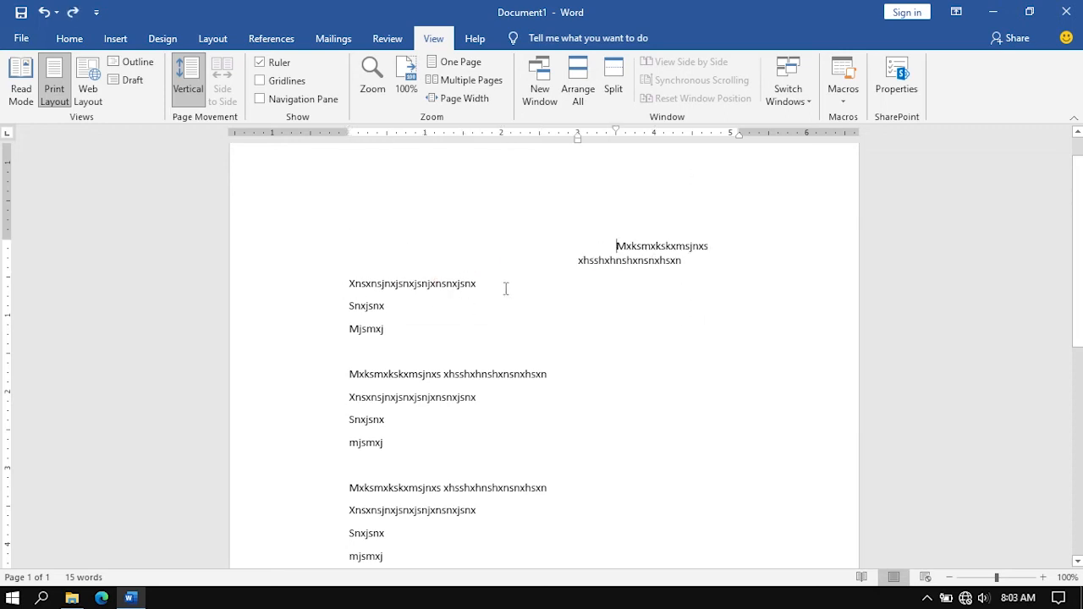
pyautogui.hotkey('ctrl', 'z')
pyautogui.hotkey('ctrl', 'z')
pyautogui.hotkey('ctrl', 'z')
pyautogui.hotkey('ctrl', 'z')
pyautogui.hotkey('ctrl', 'z')
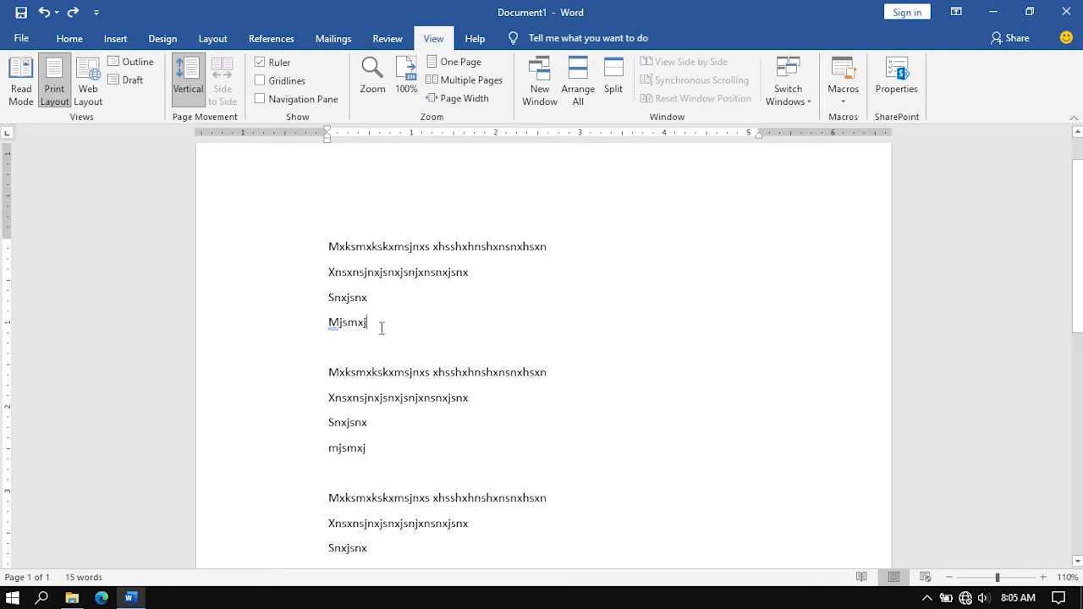
# Indent the whole first four-line block by four levels to 2 inches and decrease the indent again.
pyautogui.moveTo(381, 328); pyautogui.dragTo(321, 249)
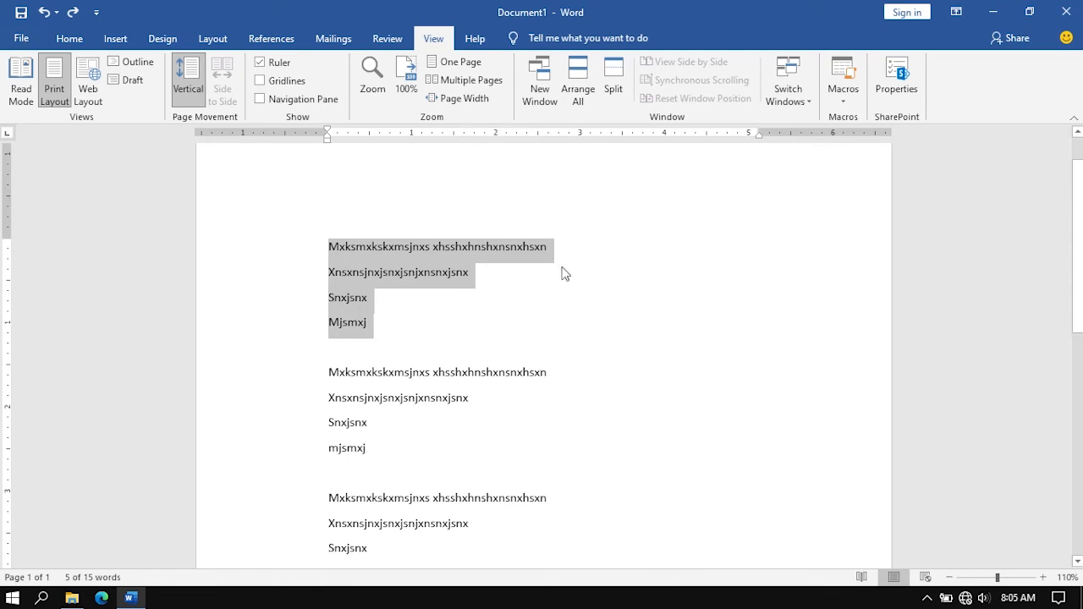
pyautogui.press('Tab')
pyautogui.press('Tab')
pyautogui.press('Tab')
pyautogui.press('Tab')
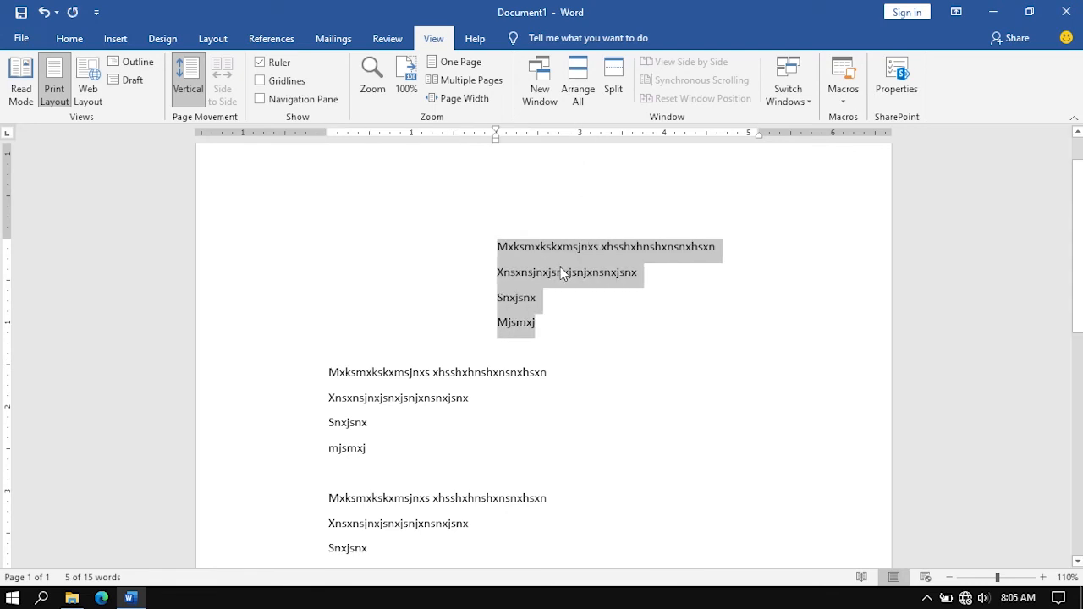
pyautogui.hotkey('shift', 'Tab')
pyautogui.hotkey('shift', 'Tab')
pyautogui.hotkey('shift', 'Tab')
pyautogui.hotkey('shift', 'Tab')
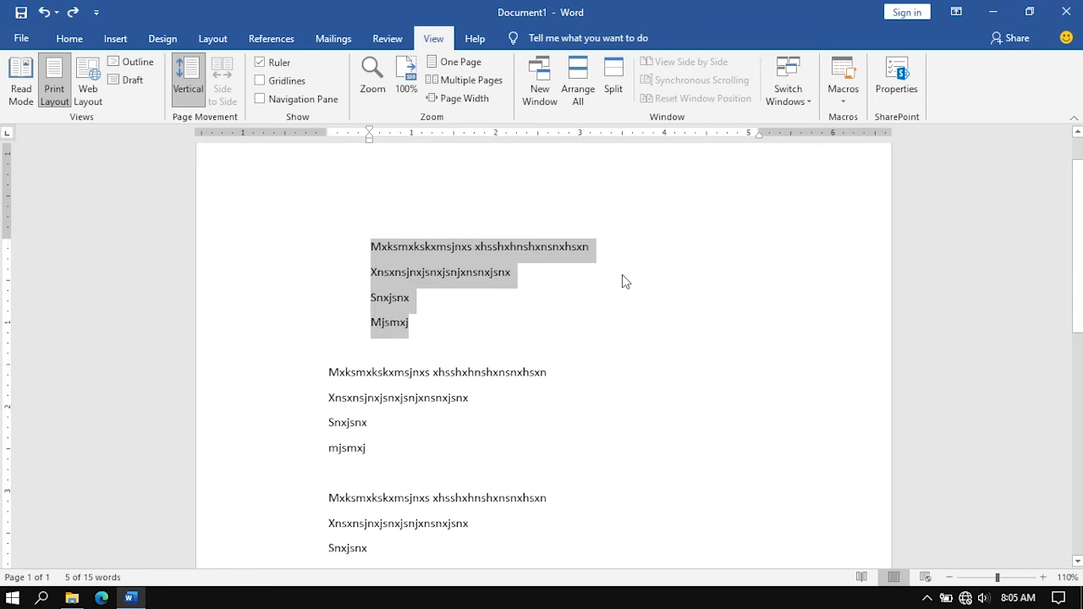
# Set a left tab stop at 3 inches on the ruler for the first block's four lines.
pyautogui.click(380, 330)
pyautogui.moveTo(380, 331); pyautogui.dragTo(310, 242)
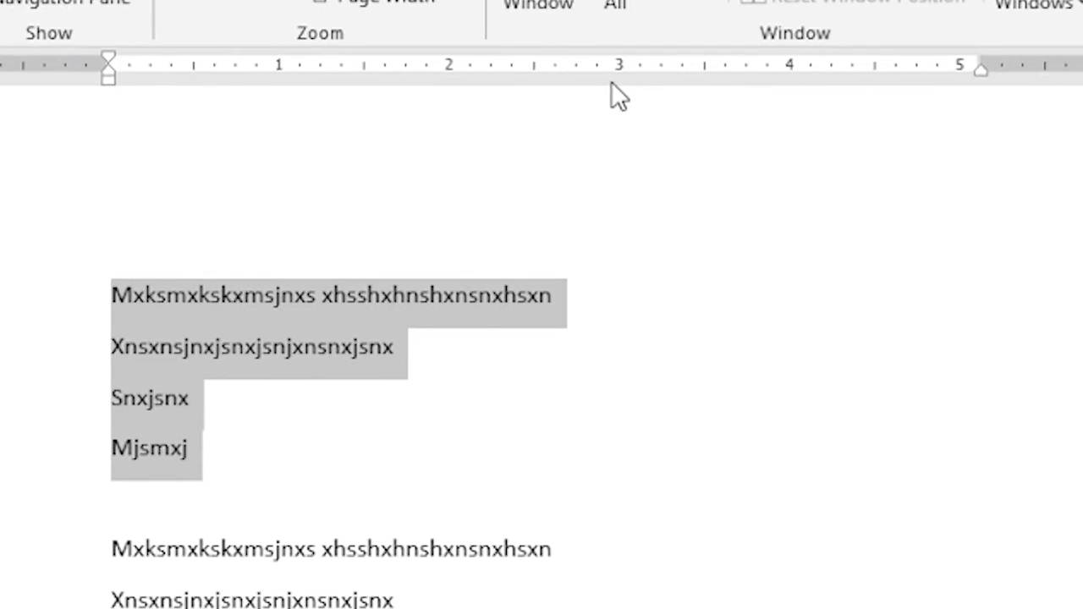
pyautogui.click(621, 73)
# Move each of the first block's four lines to the 3-inch tab stop.
pyautogui.click(111, 295)
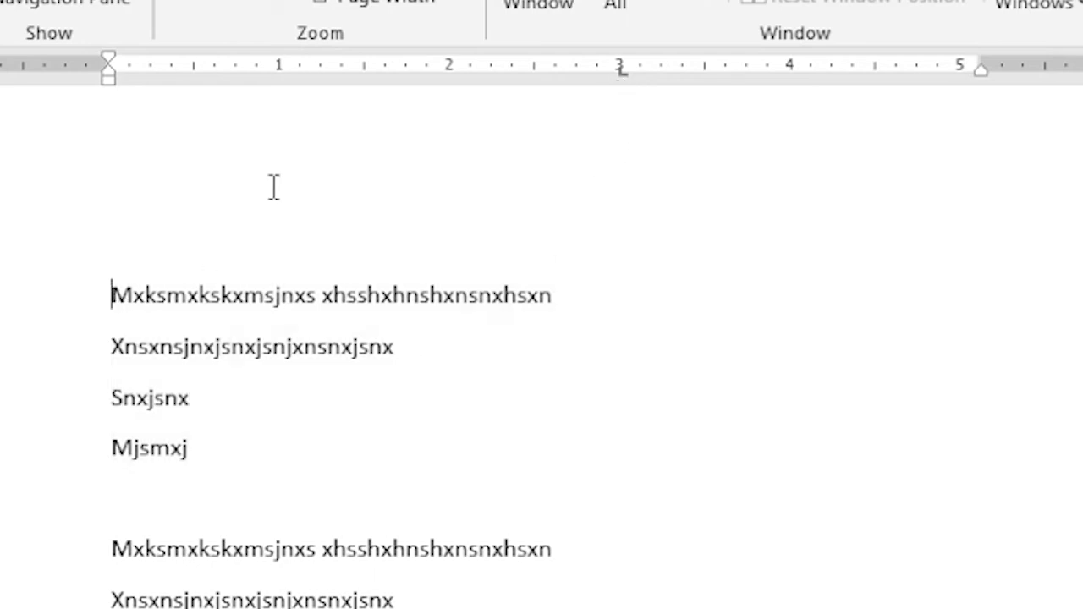
pyautogui.press('Tab')
pyautogui.click(111, 378)
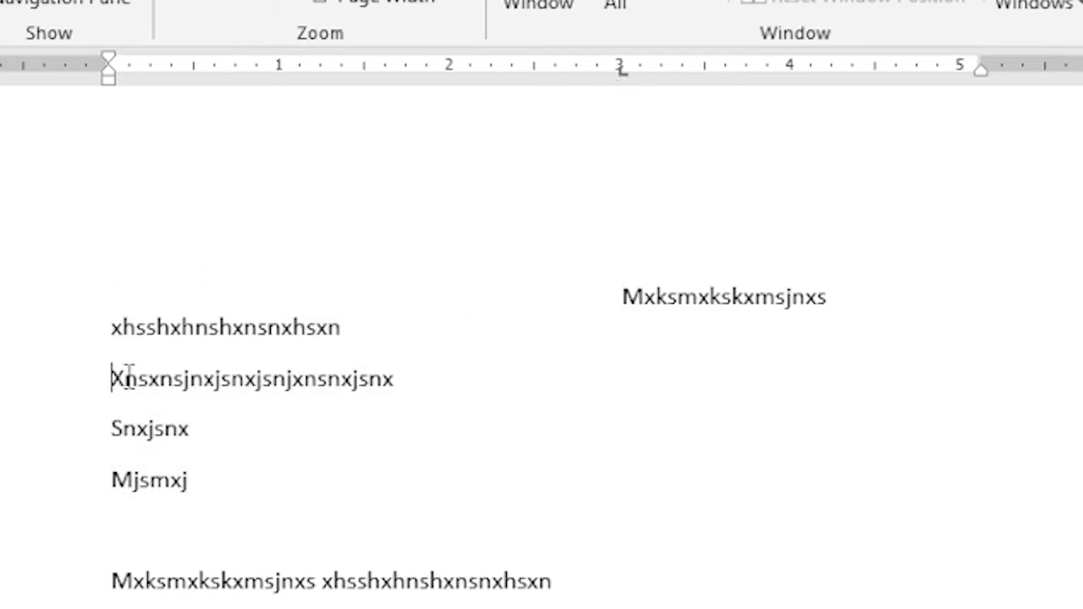
pyautogui.press('Tab')
pyautogui.click(113, 428)
pyautogui.press('Tab')
pyautogui.click(112, 480)
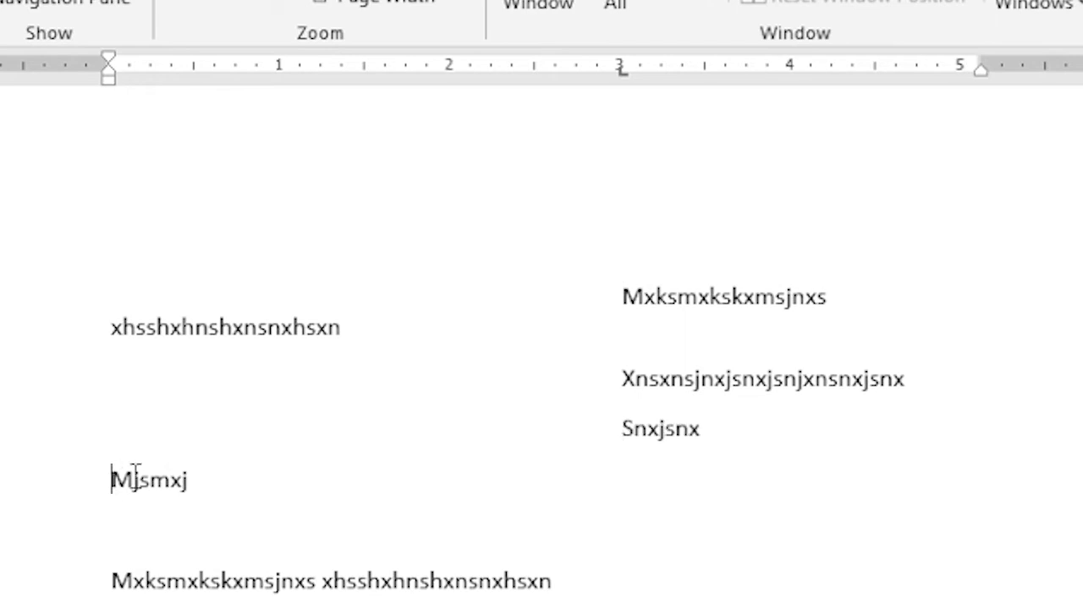
pyautogui.press('Tab')
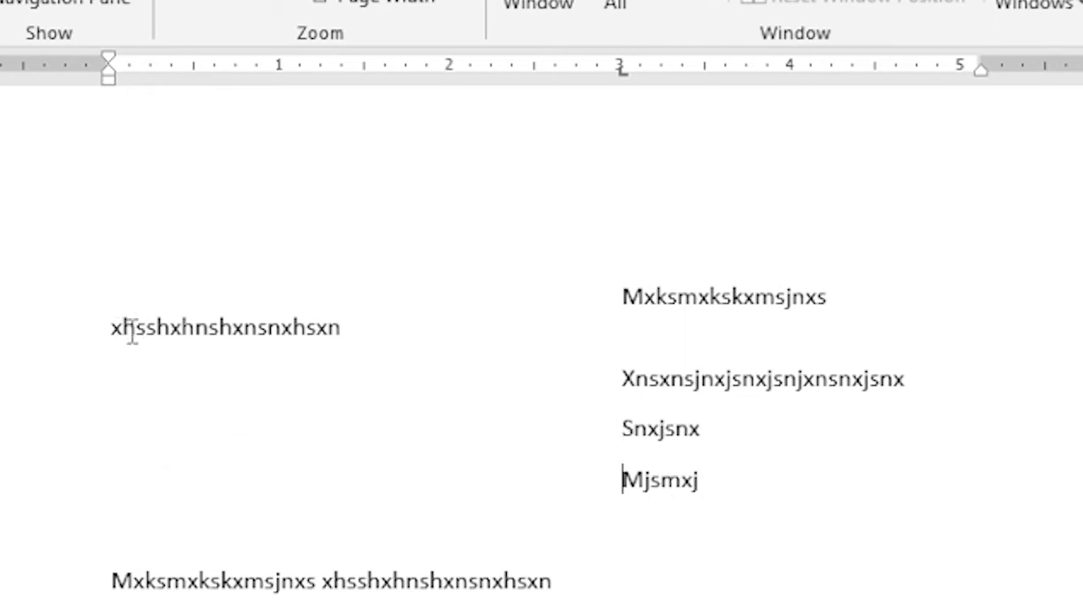
# Check the first line's wrapped text and try to move that line's left tab stop to 2.5 inches.
pyautogui.moveTo(110, 339); pyautogui.dragTo(339, 334)
pyautogui.click(350, 327)
pyautogui.moveTo(619, 297); pyautogui.dragTo(840, 295)
pyautogui.click(705, 297)
pyautogui.moveTo(618, 74); pyautogui.dragTo(534, 94)
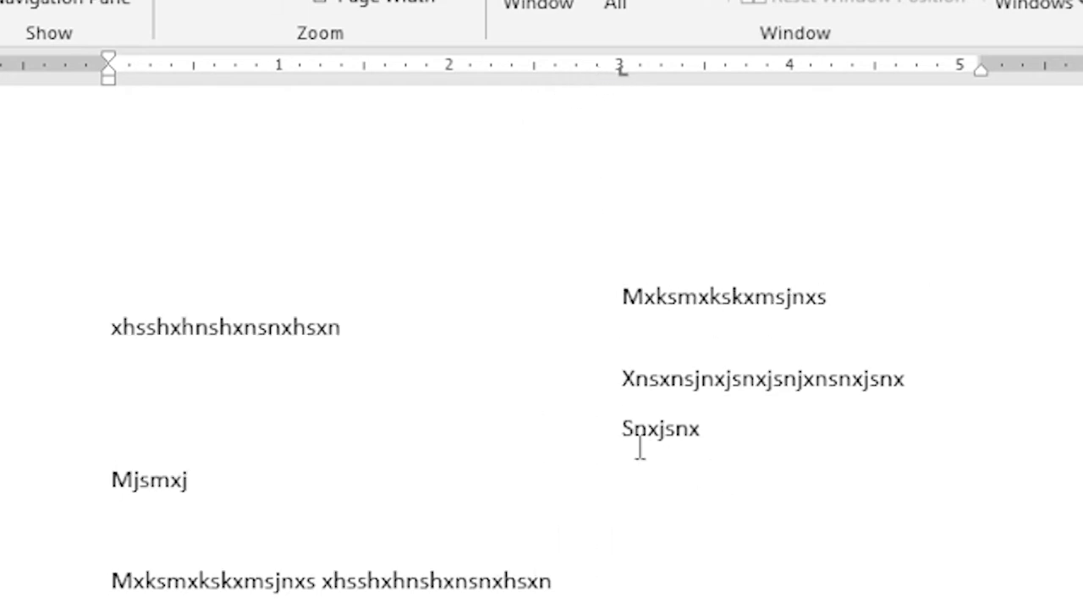
# Tab the first block's last line over again and move the left tab stop of all four lines to 2.5 inches.
pyautogui.press('Tab')
pyautogui.moveTo(766, 502); pyautogui.dragTo(595, 293)
pyautogui.moveTo(620, 69); pyautogui.dragTo(582, 271)
pyautogui.click(601, 295)
pyautogui.hotkey('ctrl', 'z')
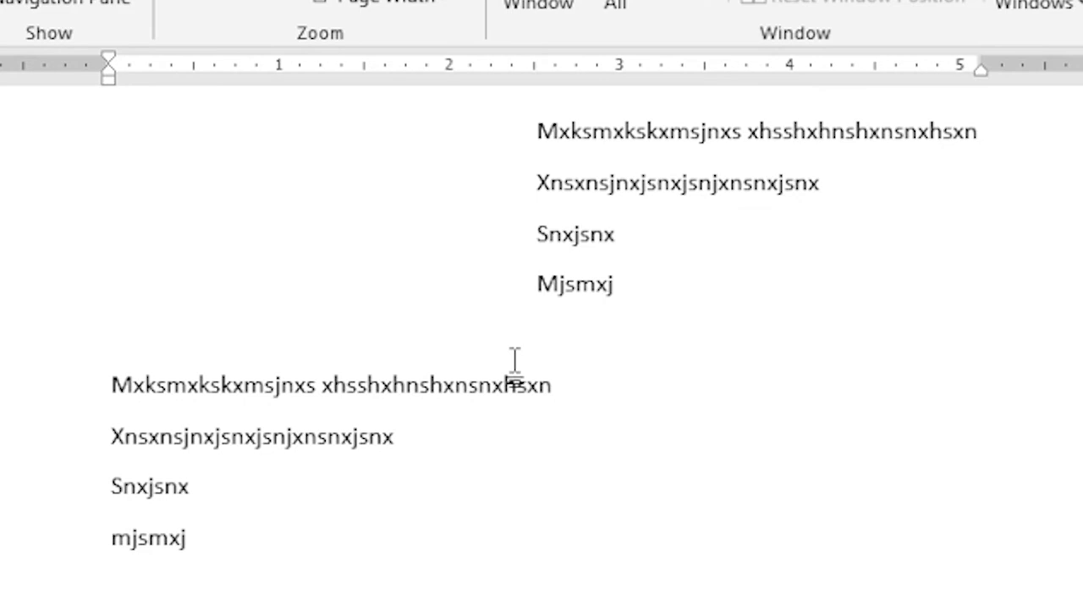
# Try to centre the second block's lines under each other with a different number of tab indents per line.
pyautogui.moveTo(237, 542); pyautogui.dragTo(85, 383)
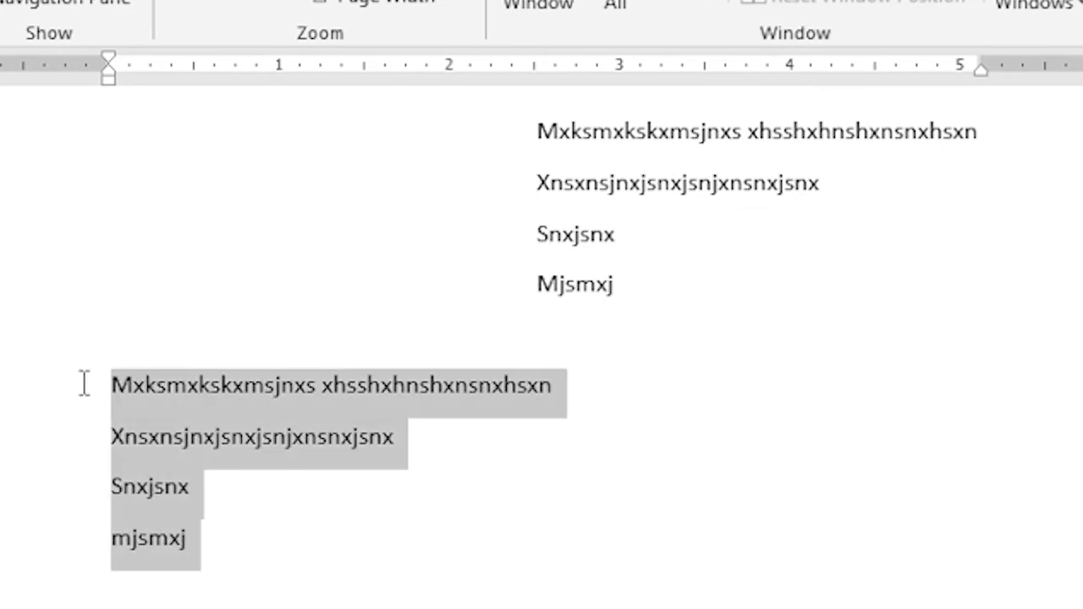
pyautogui.click(219, 398)
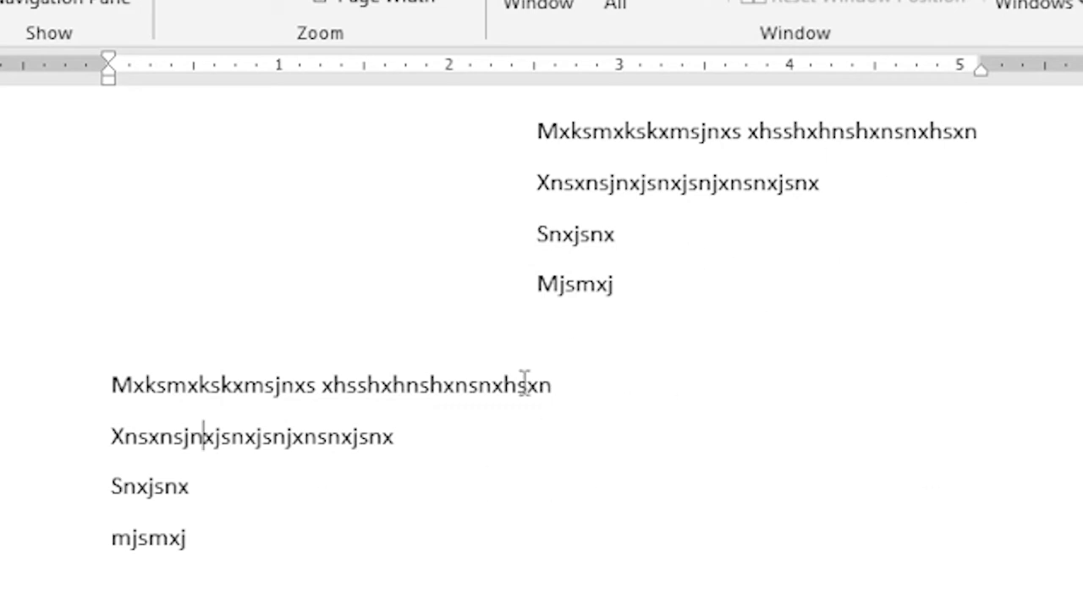
pyautogui.click(111, 385)
pyautogui.press('Tab')
pyautogui.press('Tab')
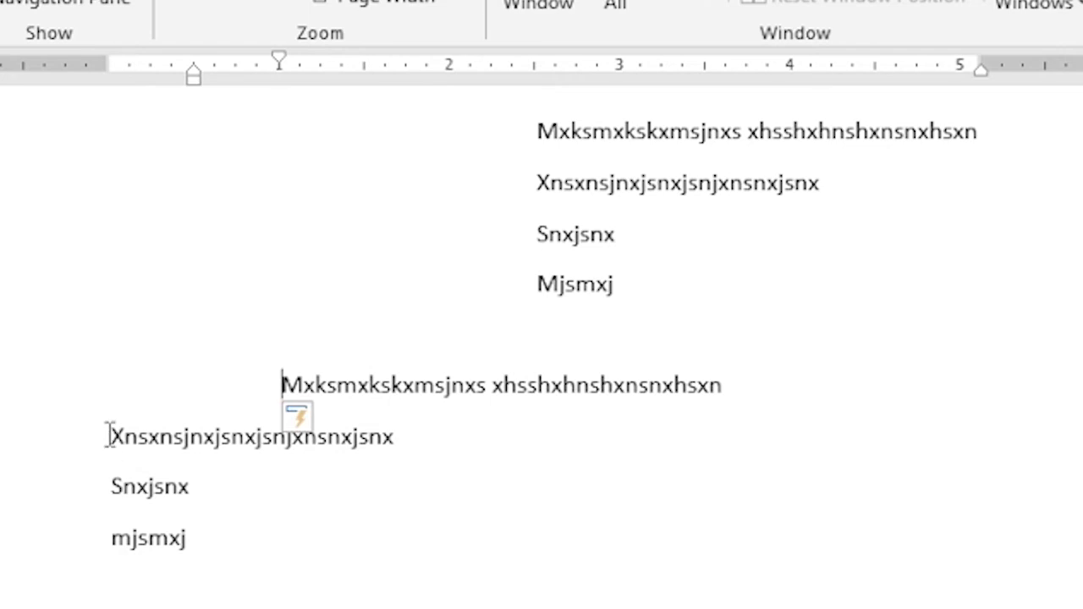
pyautogui.click(111, 437)
pyautogui.press('Tab')
pyautogui.press('Tab')
pyautogui.click(111, 487)
pyautogui.press('Tab')
pyautogui.press('Tab')
pyautogui.press('Tab')
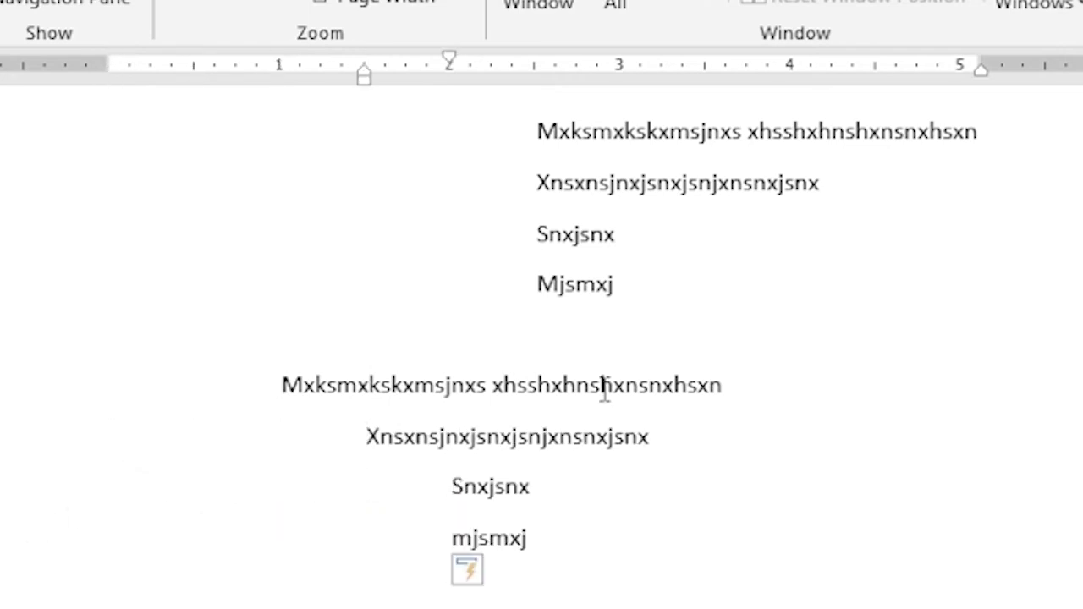
# Remove the tab indents from all four lines of the second block, from the last line up to the first.
pyautogui.press('BackSpace')
pyautogui.press('BackSpace')
pyautogui.press('BackSpace')
pyautogui.press('BackSpace')
pyautogui.press('Up')
pyautogui.press('BackSpace')
pyautogui.press('BackSpace')
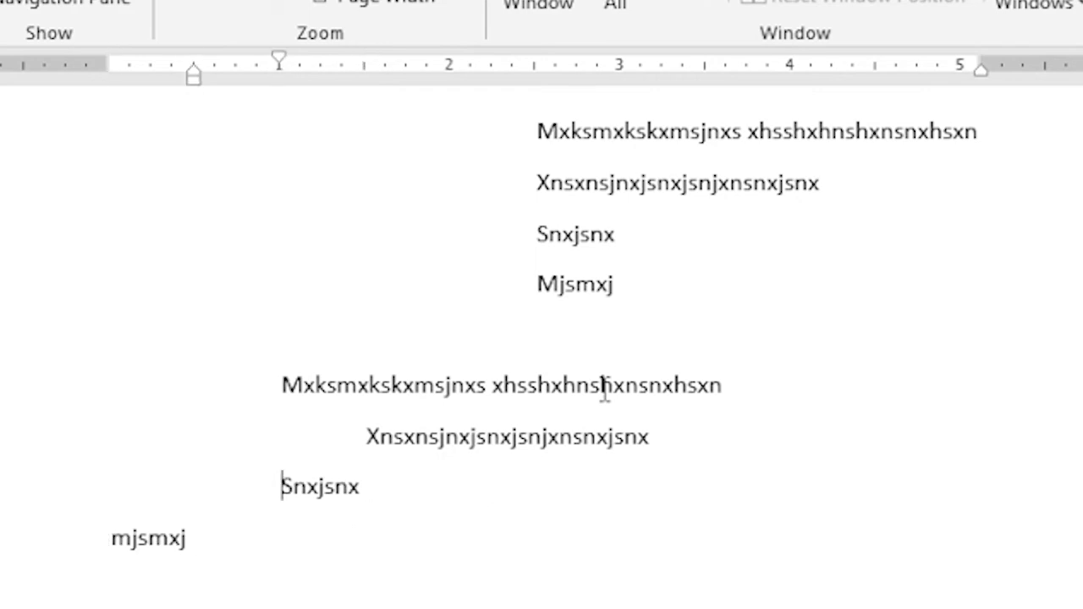
pyautogui.press('BackSpace')
pyautogui.press('BackSpace')
pyautogui.press('Up')
pyautogui.press('BackSpace')
pyautogui.press('BackSpace')
pyautogui.press('BackSpace')
pyautogui.press('Up')
pyautogui.press('BackSpace')
pyautogui.press('BackSpace')
# Set a centre tab stop at 2.5 inches on the ruler for the second block's four lines.
pyautogui.moveTo(227, 534); pyautogui.dragTo(101, 380)
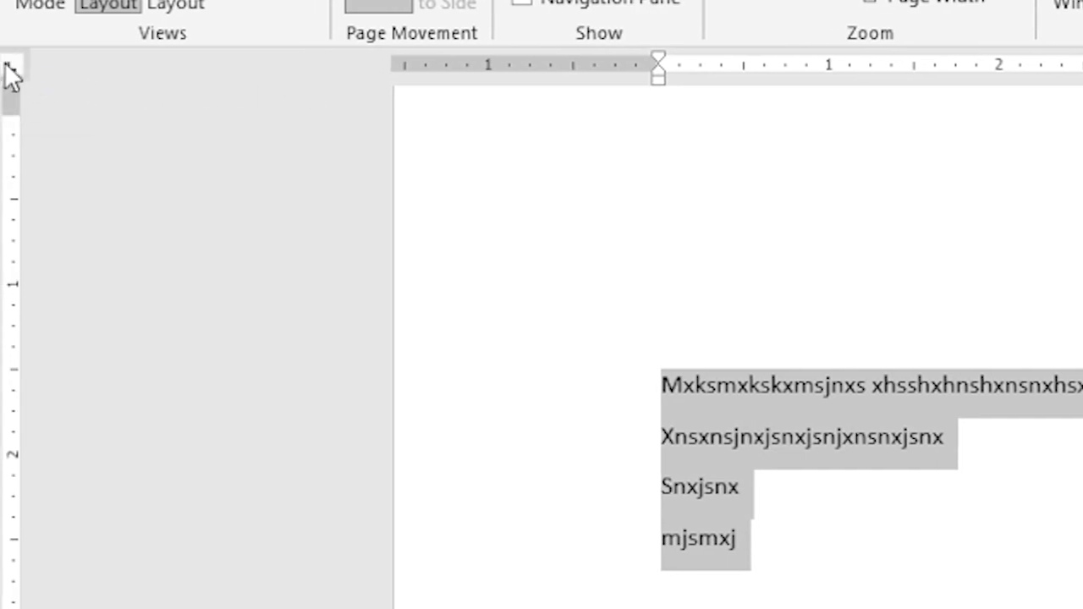
pyautogui.click(12, 66)
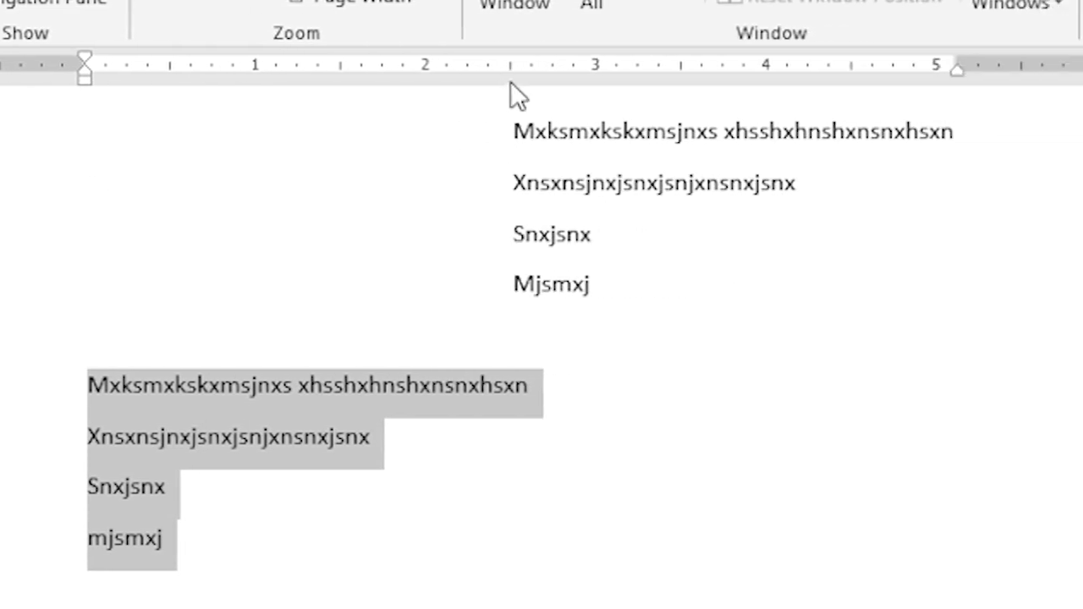
pyautogui.click(509, 74)
# Move each of the second block's four lines to the 2.5-inch centre tab stop.
pyautogui.click(289, 486)
pyautogui.click(88, 386)
pyautogui.press('Tab')
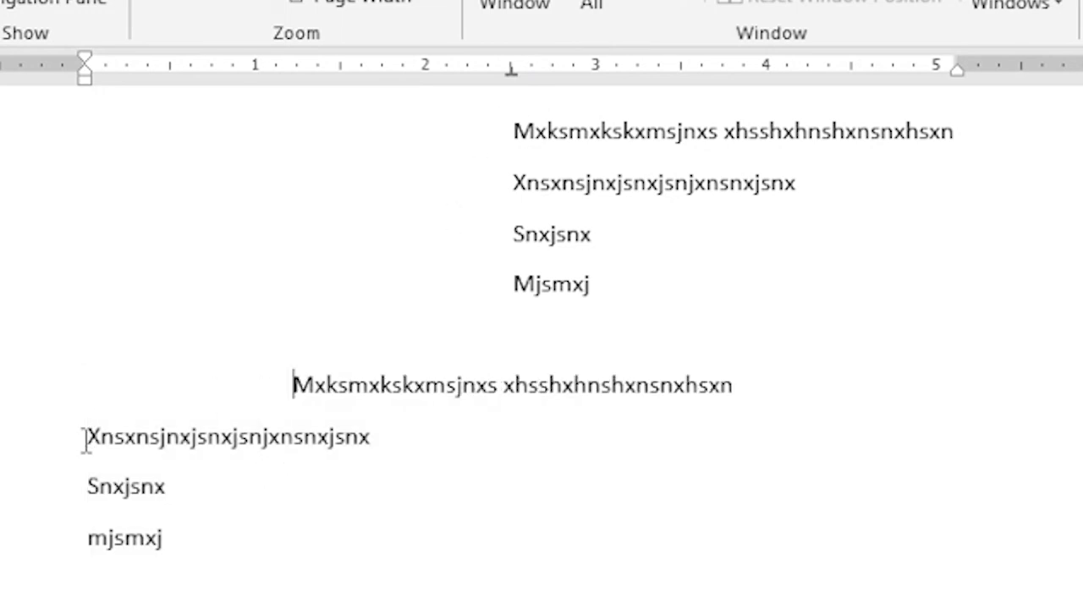
pyautogui.click(86, 437)
pyautogui.press('Tab')
pyautogui.click(89, 487)
pyautogui.press('Tab')
pyautogui.click(89, 538)
pyautogui.press('Tab')
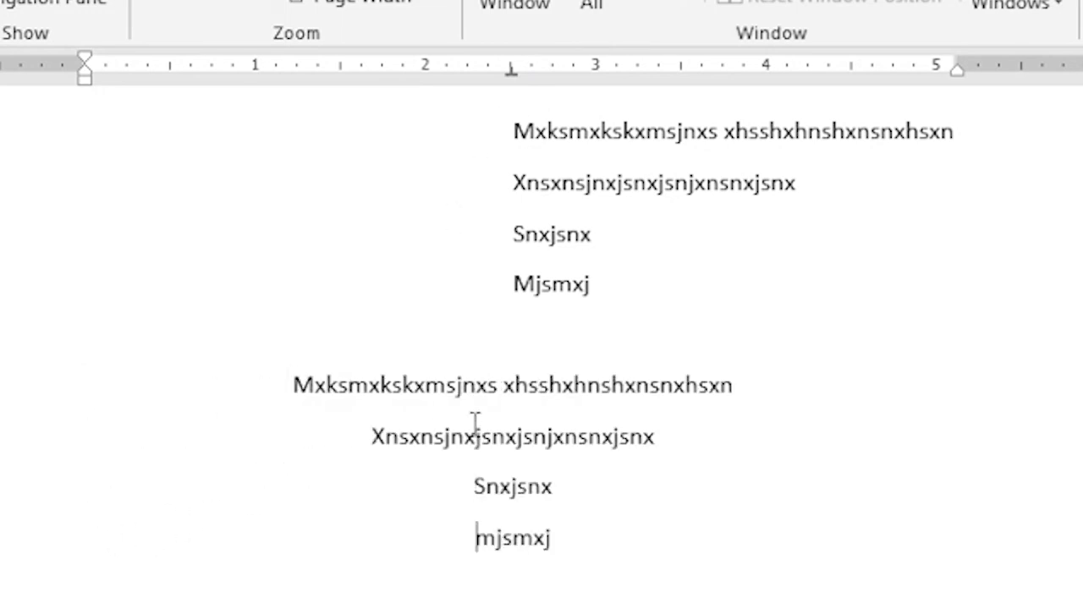
pyautogui.click(610, 540)
pyautogui.click(549, 586)
pyautogui.moveTo(514, 133); pyautogui.dragTo(570, 259)
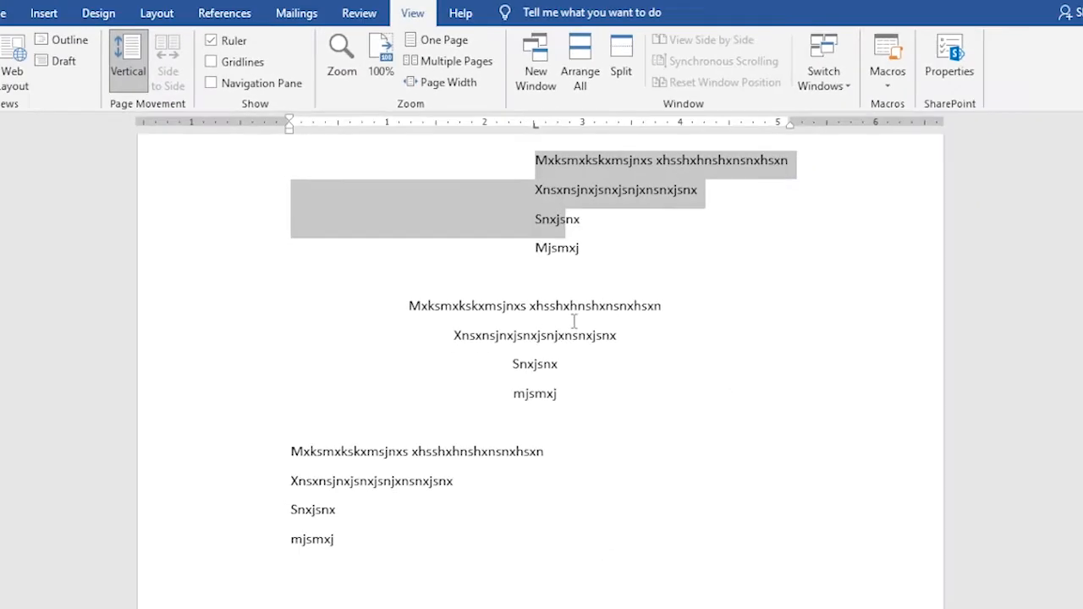
pyautogui.click(576, 385)
pyautogui.moveTo(487, 284); pyautogui.dragTo(560, 367)
pyautogui.click(582, 367)
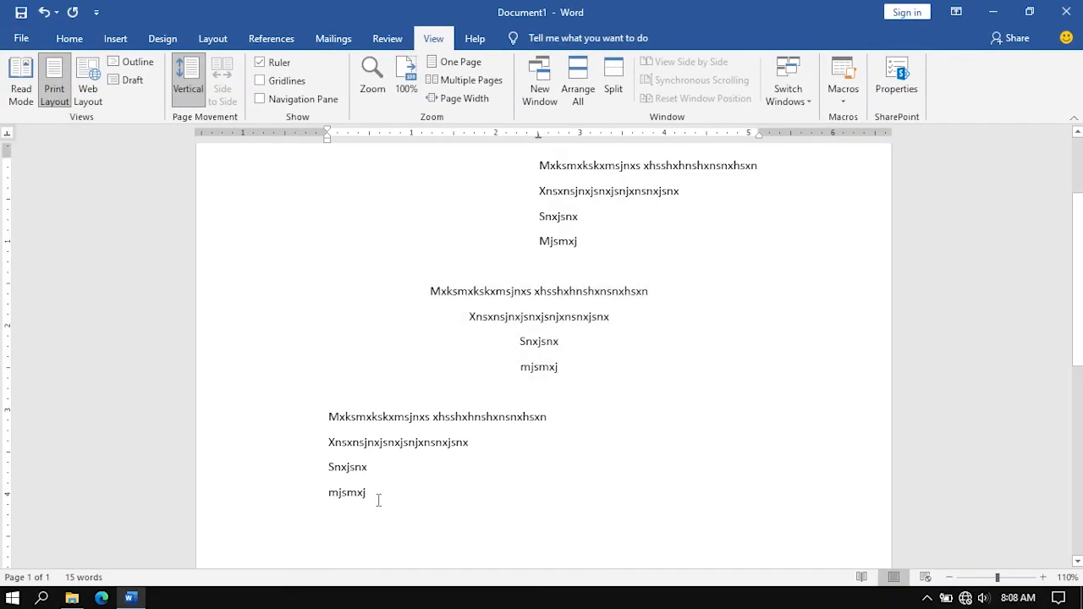
# Set a right tab stop at about 4.75 inches on the ruler for the third block's four lines.
pyautogui.moveTo(379, 502); pyautogui.dragTo(329, 416)
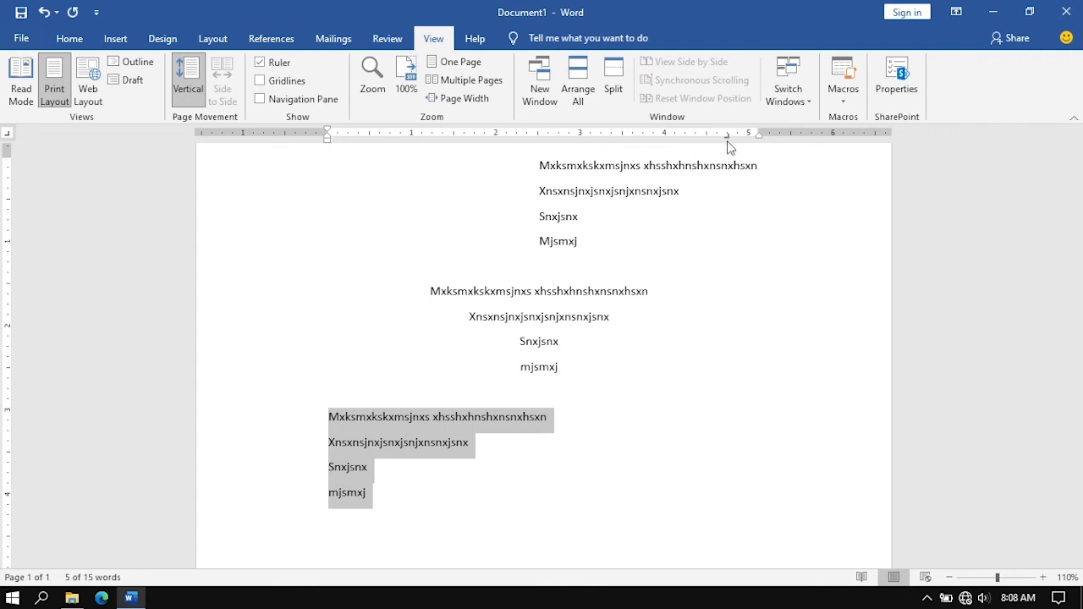
pyautogui.press('Tab')
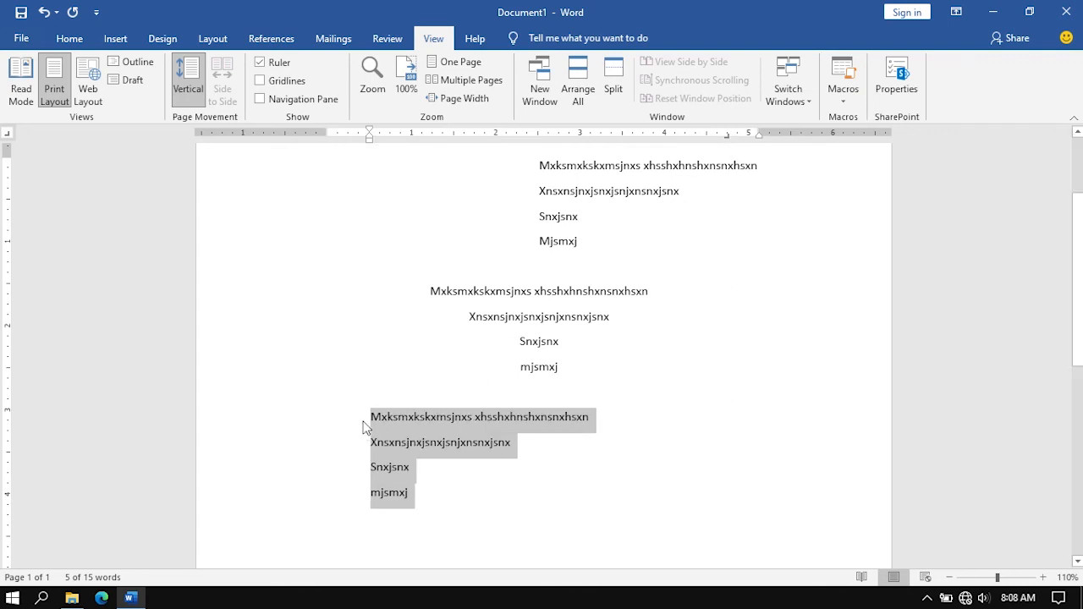
pyautogui.hotkey('ctrl', 'z')
# Move each of the third block's four lines to the right tab stop at about 4.75 inches.
pyautogui.click(384, 419)
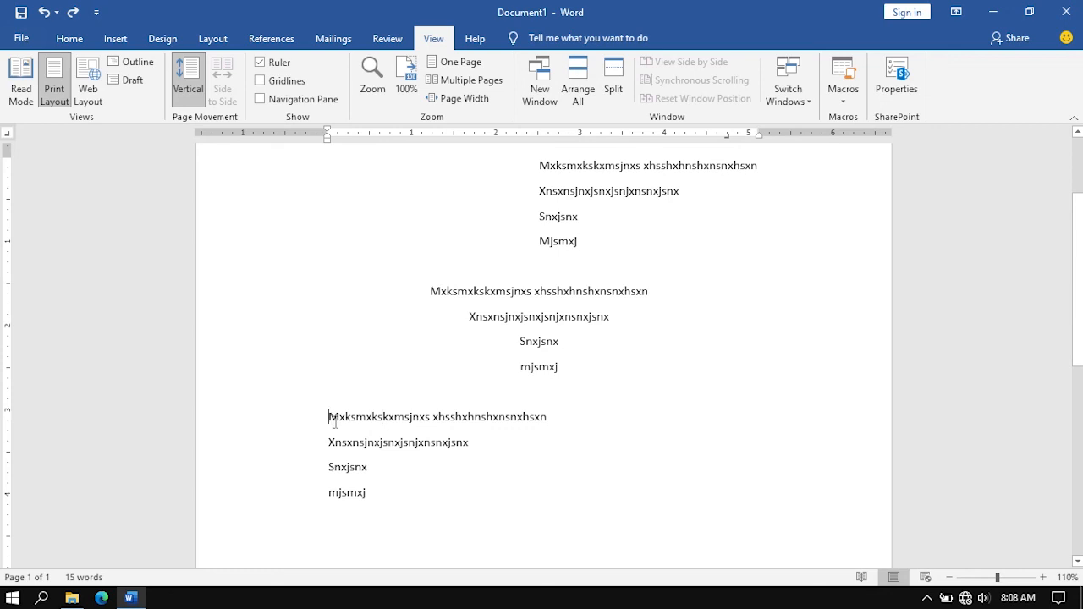
pyautogui.hotkey('ctrl', 'r')
pyautogui.click(331, 443)
pyautogui.hotkey('ctrl', 'r')
pyautogui.click(330, 467)
pyautogui.hotkey('ctrl', 'r')
pyautogui.click(330, 491)
pyautogui.hotkey('ctrl', 'r')
pyautogui.scroll(1, 690, 491)
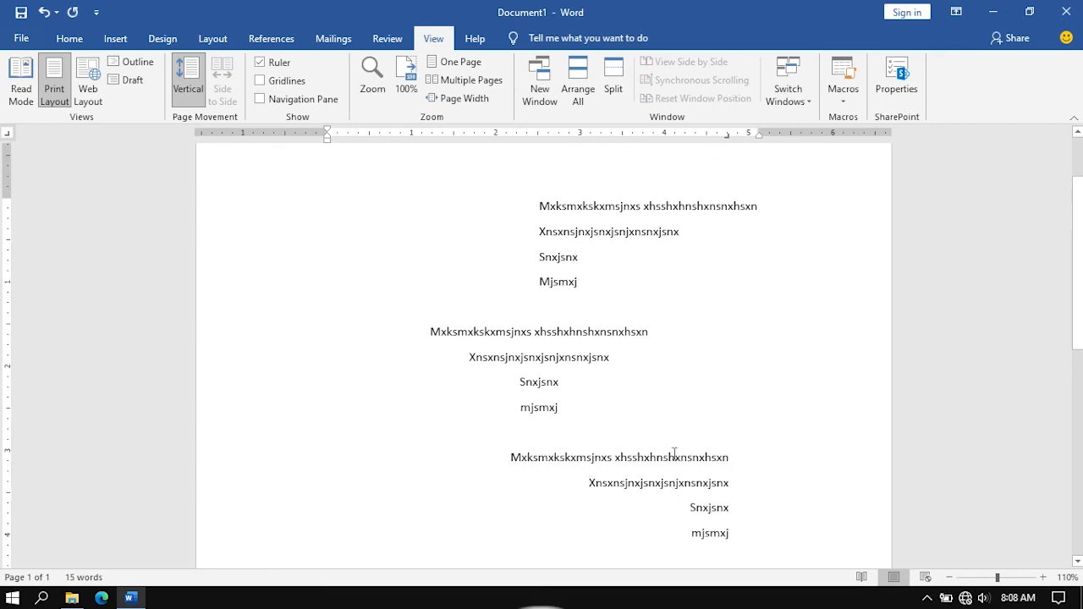